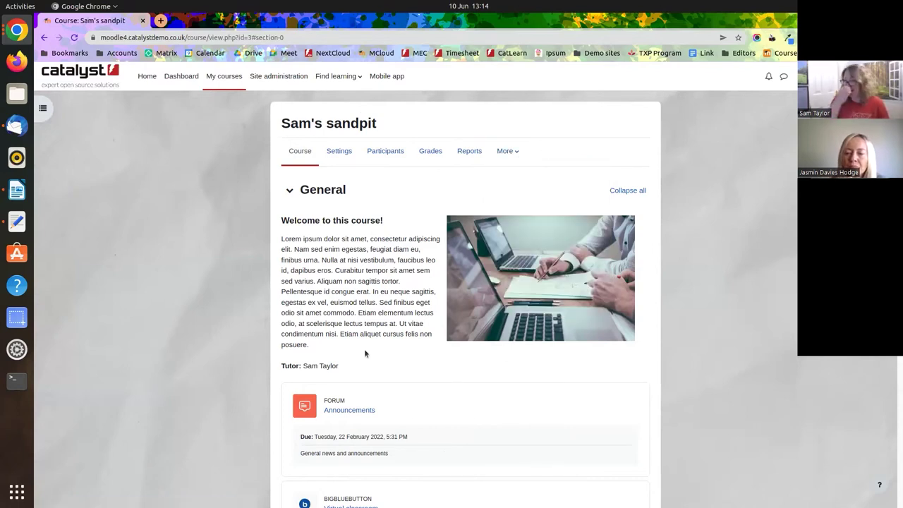
# Step: View the "Week 4: How's it going?" choice activity under Formative feedback tools and return to the beginning of the course page
pyautogui.scroll(-3, 428, 242)
pyautogui.scroll(-15, 428, 245)
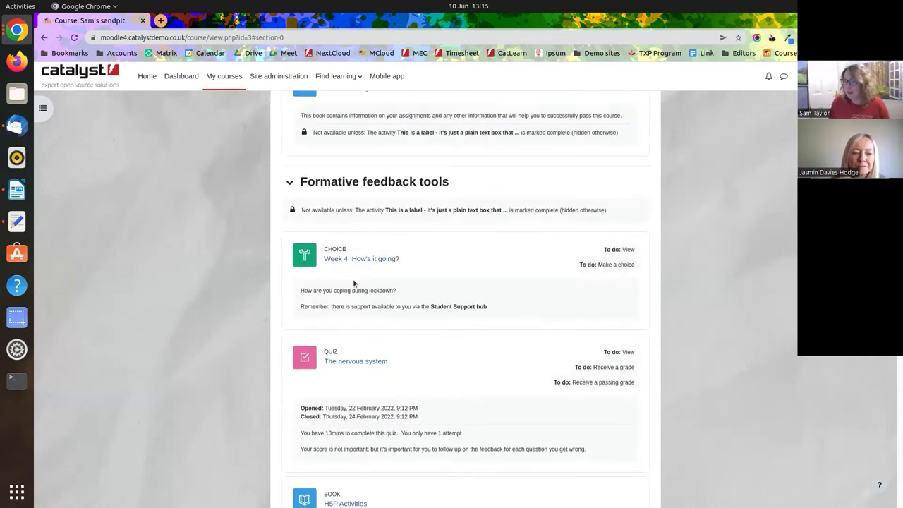
pyautogui.scroll(-1, 353, 278)
pyautogui.click(364, 238)
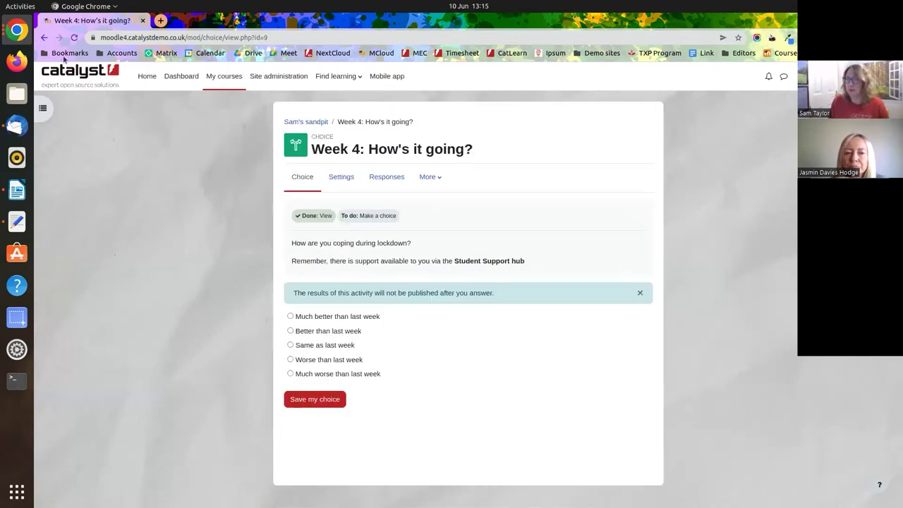
pyautogui.click(315, 121)
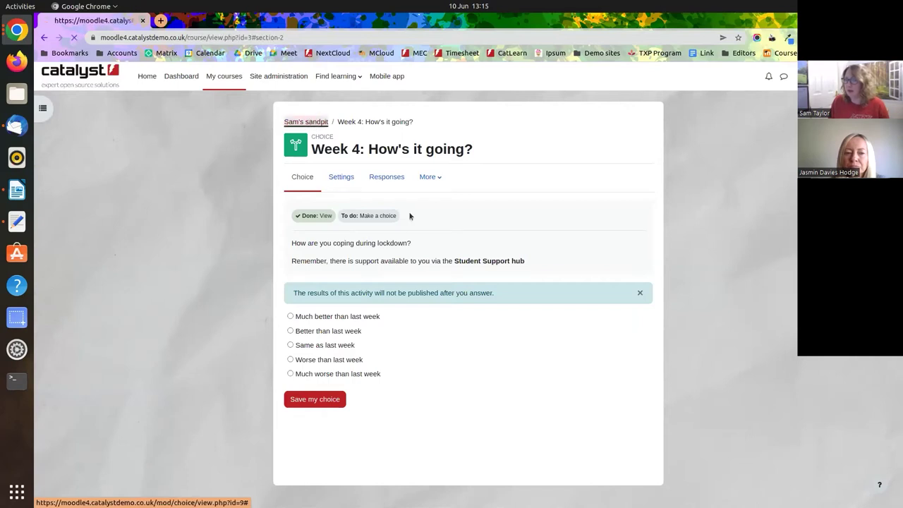
pyautogui.scroll(10, 399, 306)
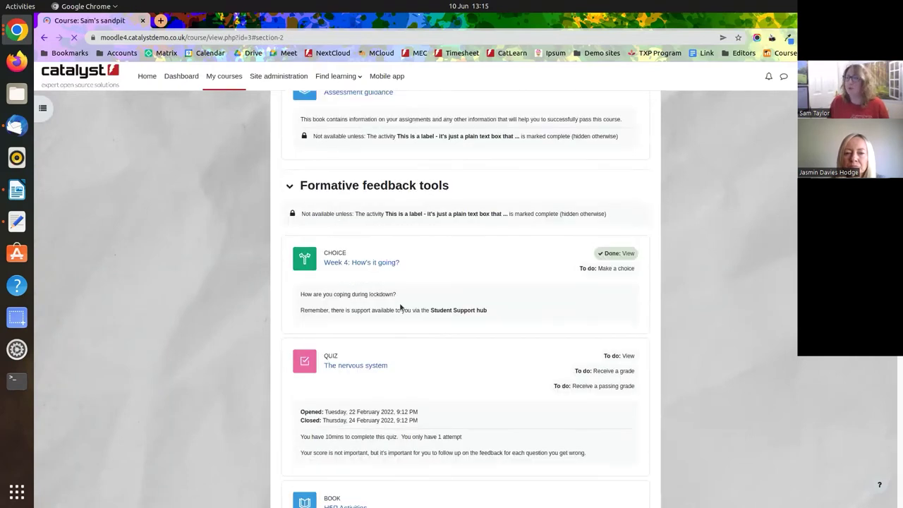
pyautogui.scroll(3, 403, 290)
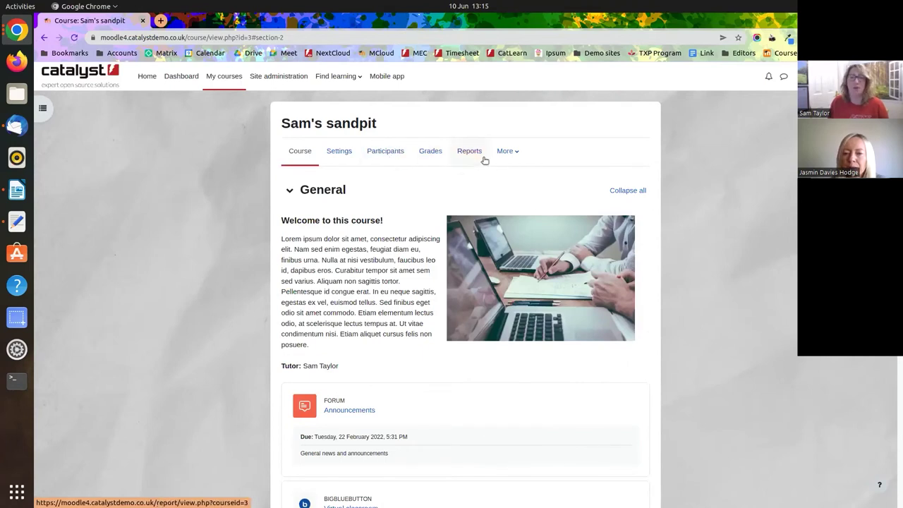
# Step: Show the course index listing the course's sections and activities
pyautogui.click(43, 108)
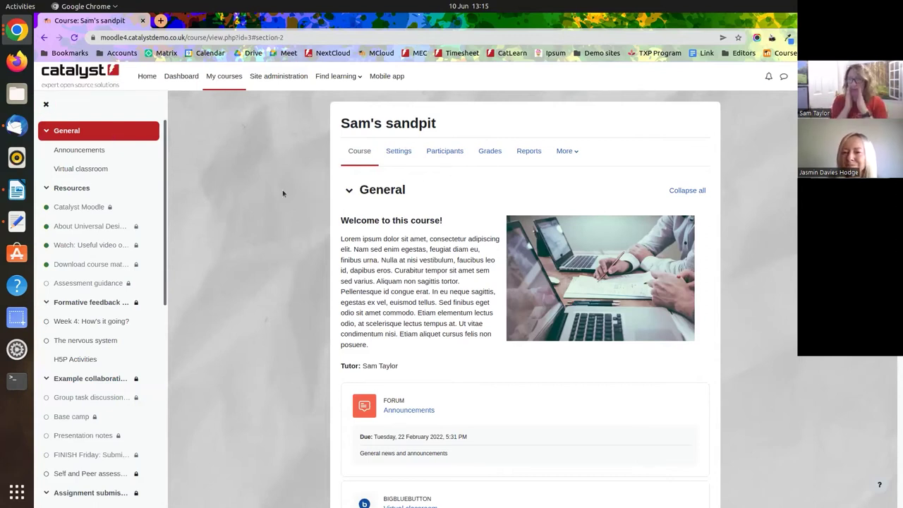
pyautogui.scroll(-1, 419, 214)
pyautogui.scroll(1, 437, 184)
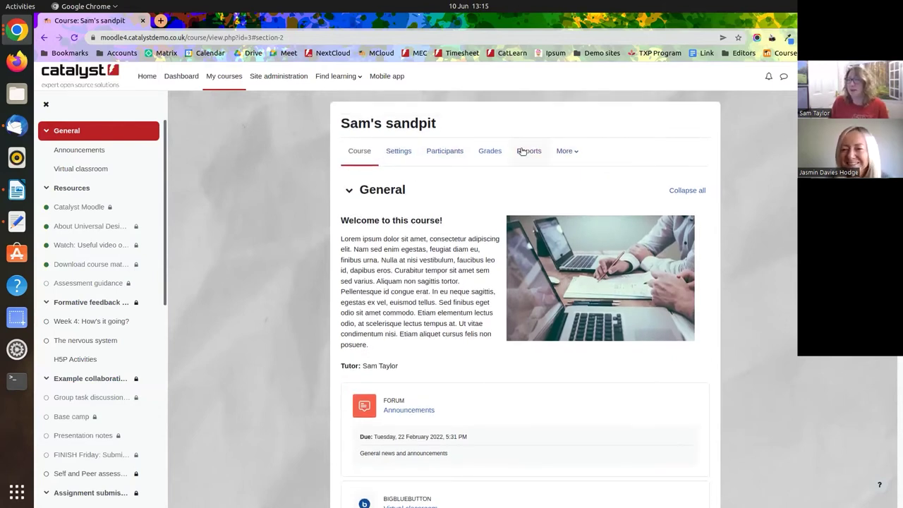
# Step: Open the Course reuse page and display the available actions such as Import, Backup, Restore, Copy course and Reset
pyautogui.click(577, 154)
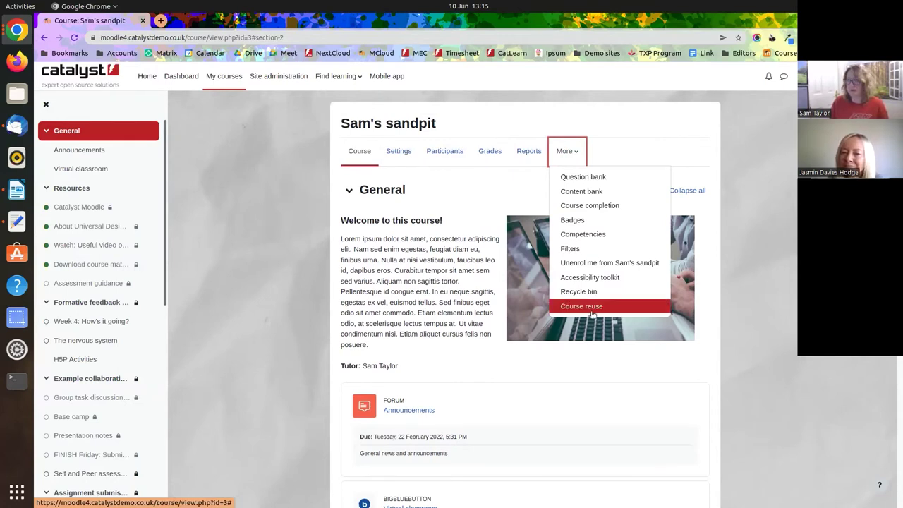
pyautogui.click(587, 308)
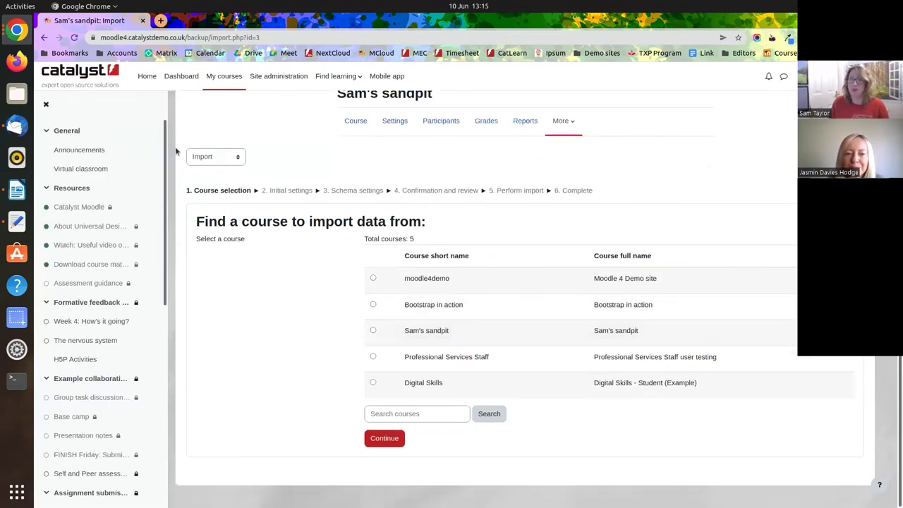
pyautogui.click(235, 158)
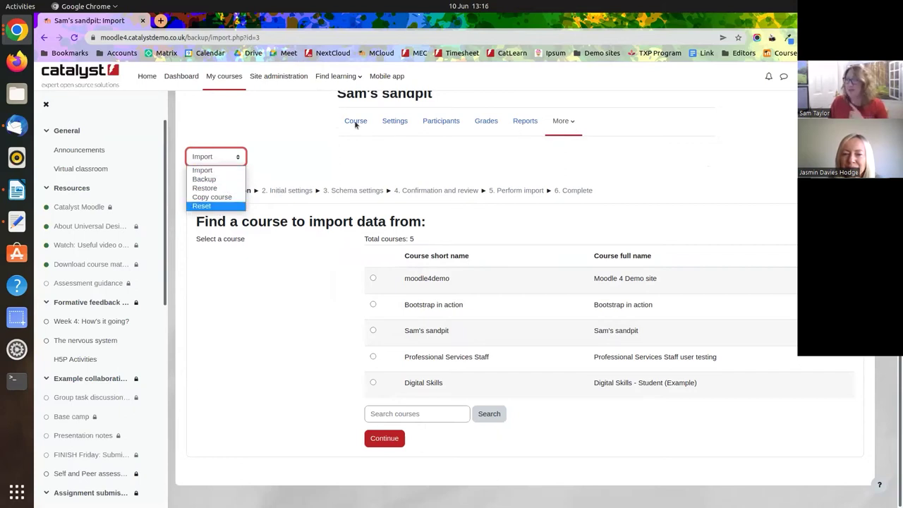
# Step: Return to the course page and hide both the block drawer and the course index
pyautogui.scroll(1, 360, 124)
pyautogui.click(358, 160)
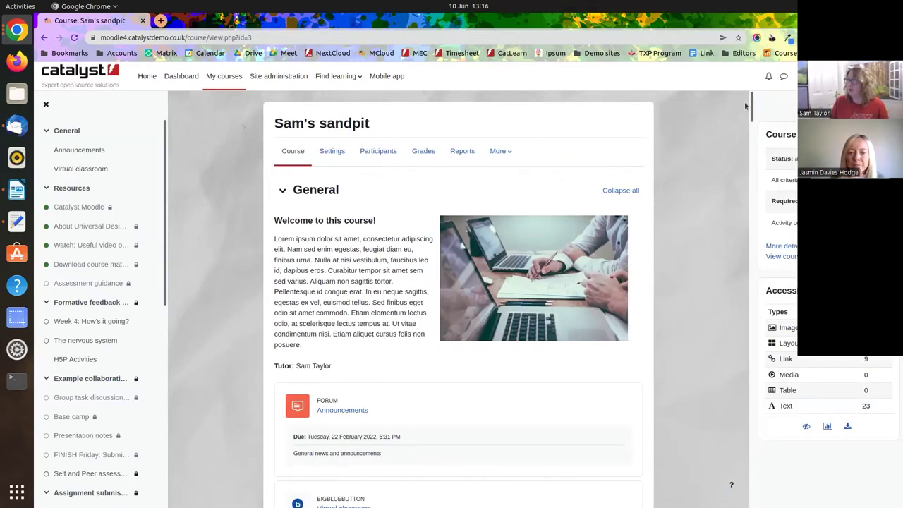
pyautogui.click(745, 106)
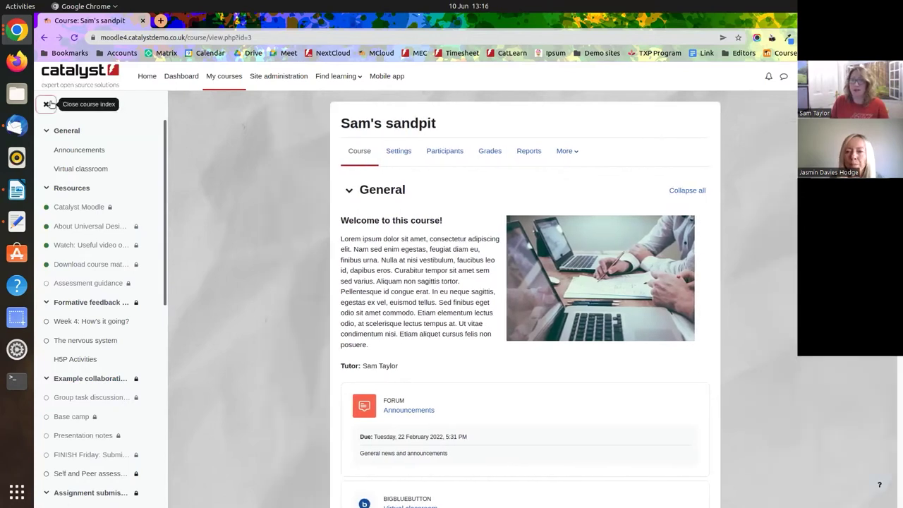
pyautogui.click(47, 105)
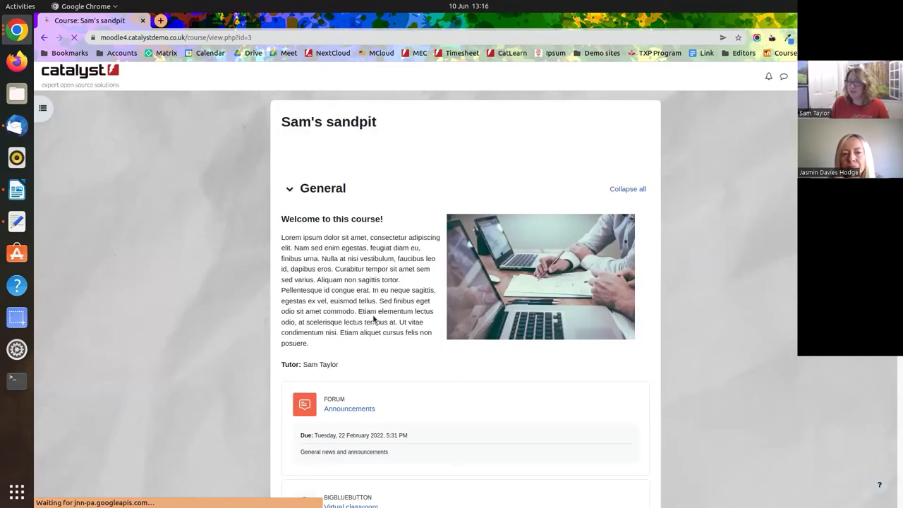
# Step: In edit mode, view the activities and resources that can be added to the General section, and leave without adding one
pyautogui.scroll(-3, 314, 457)
pyautogui.scroll(2, 732, 228)
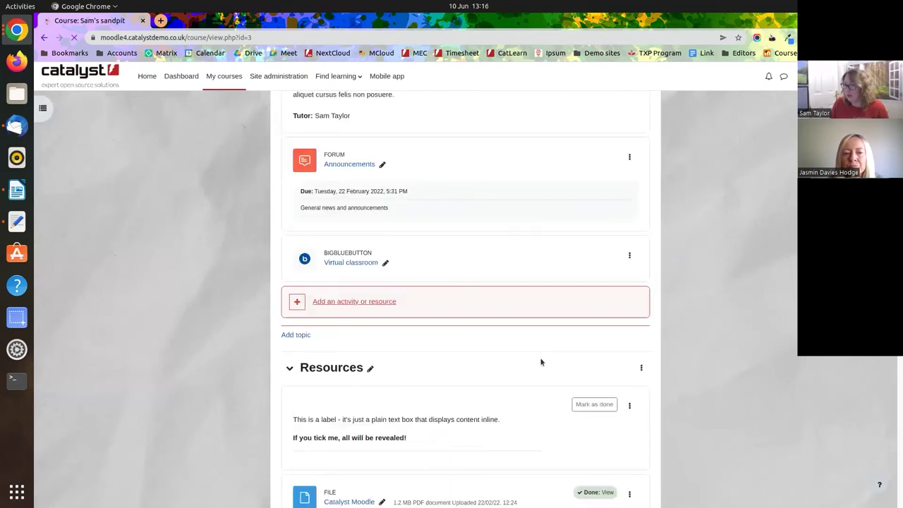
pyautogui.click(375, 302)
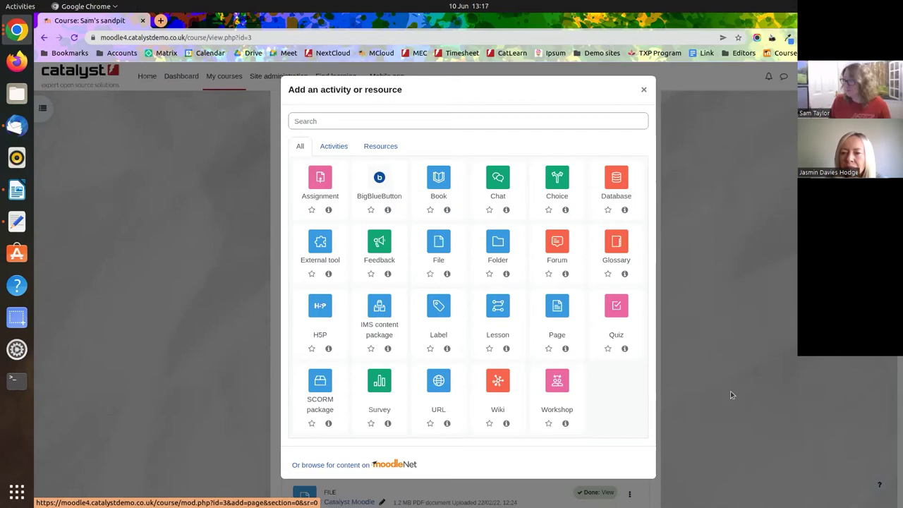
pyautogui.click(643, 89)
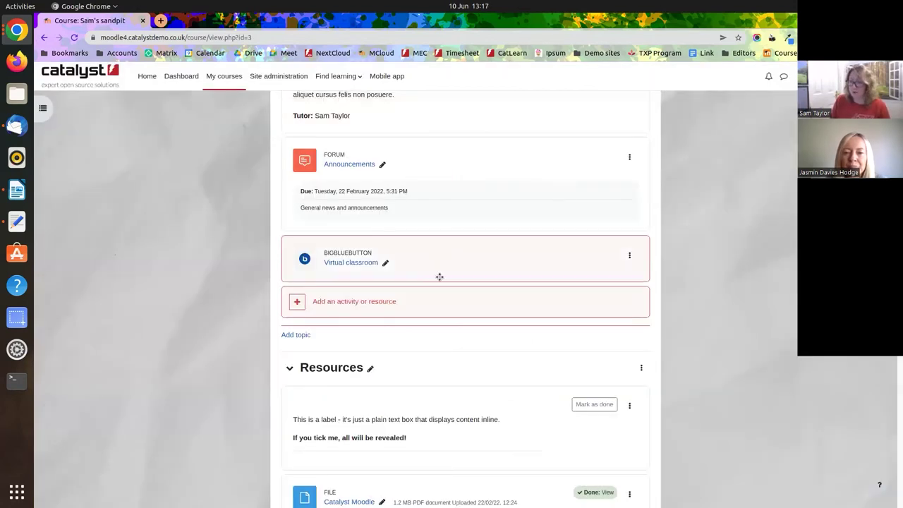
# Step: View the BigBlueButton activity "Virtual classroom" with its session and recordings areas, and return to the course page
pyautogui.click(347, 261)
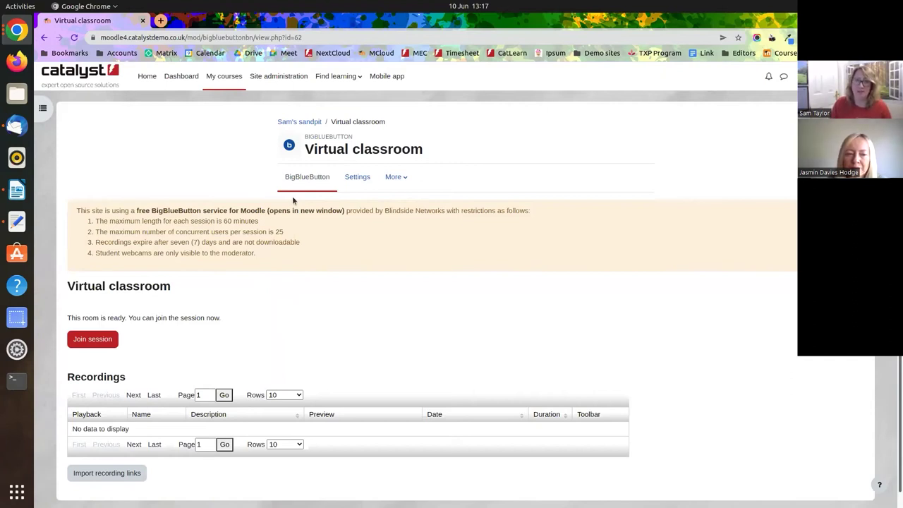
pyautogui.scroll(-1, 292, 200)
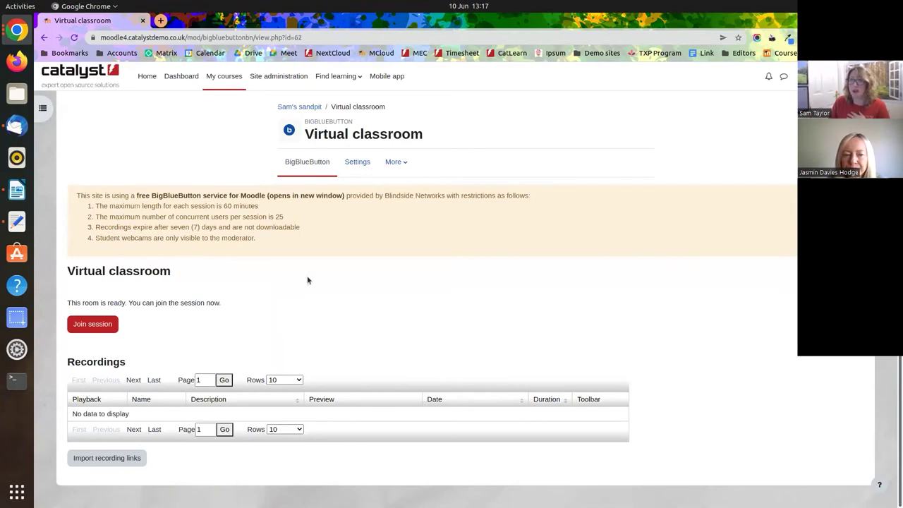
pyautogui.scroll(1, 268, 240)
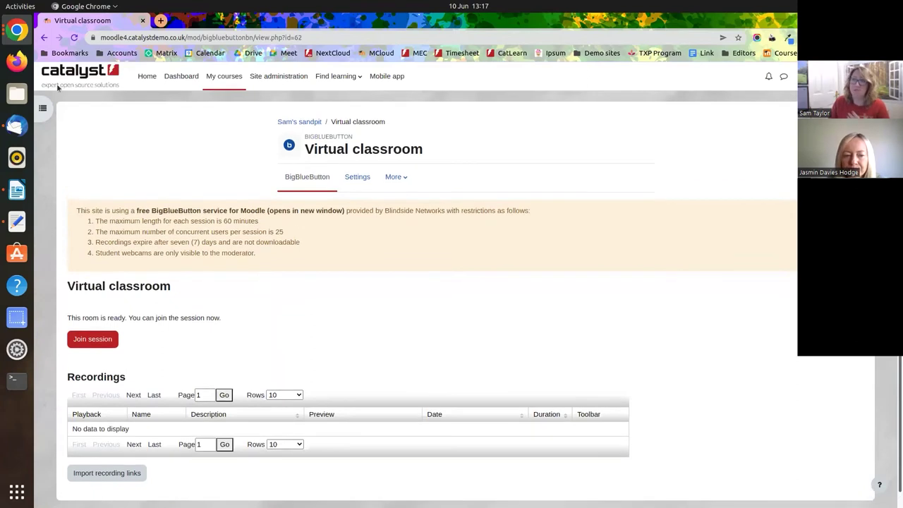
pyautogui.click(44, 38)
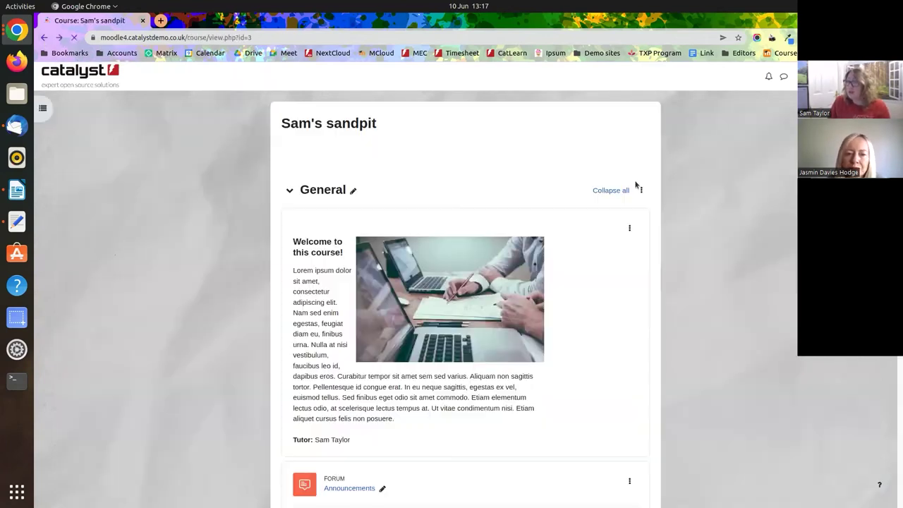
# Step: Switch role to Student and look through the whole course page as a student
pyautogui.scroll(-5, 692, 207)
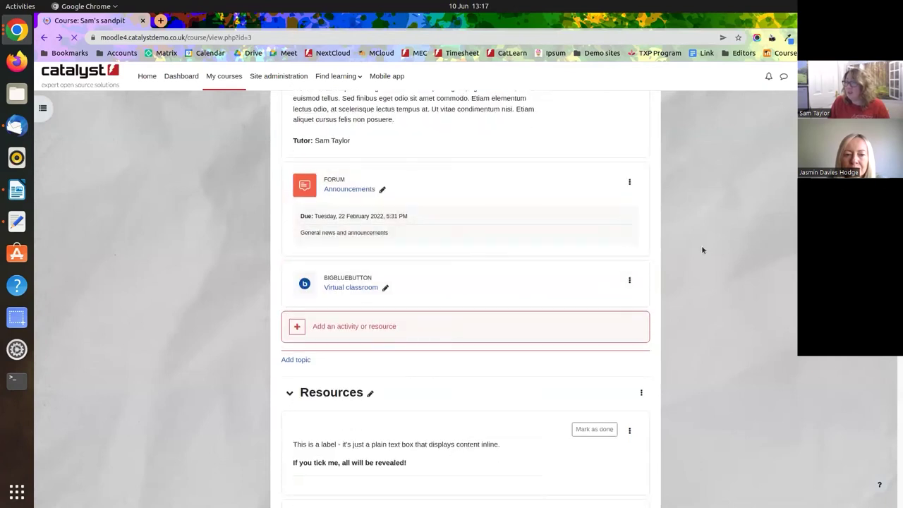
pyautogui.click(793, 76)
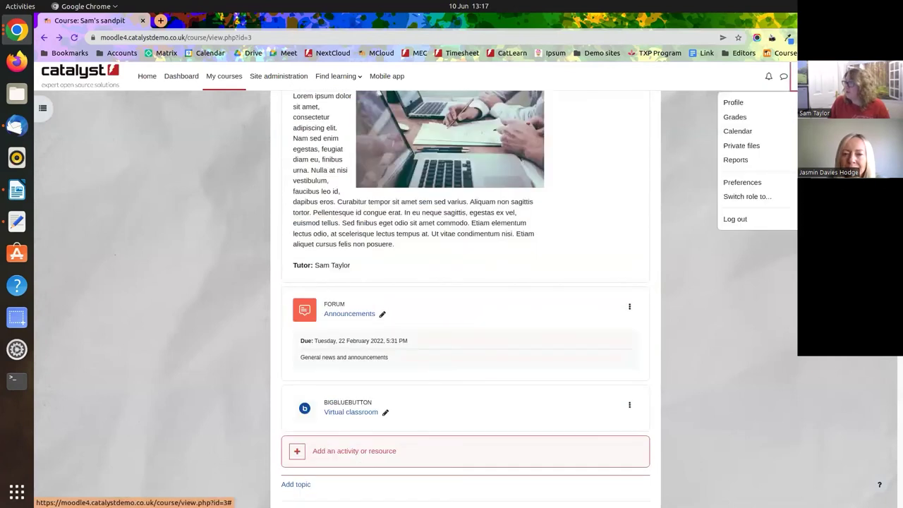
pyautogui.click(745, 196)
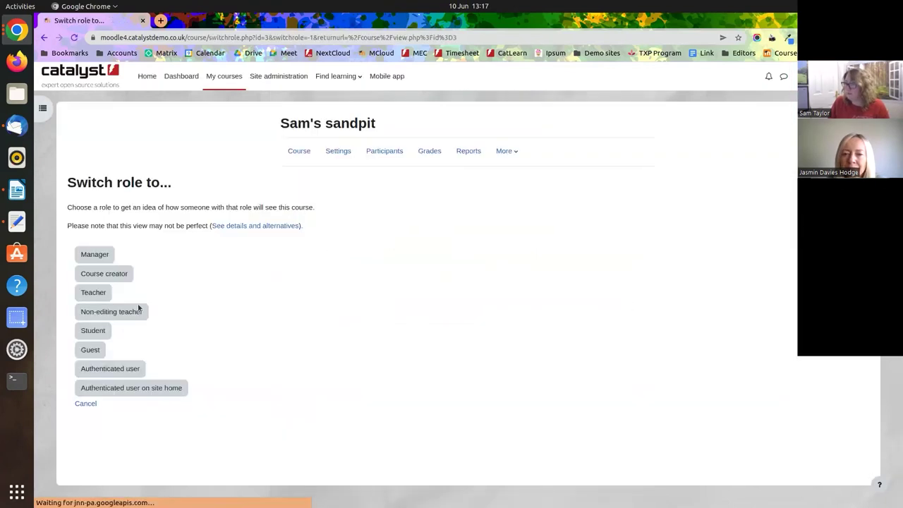
pyautogui.click(93, 331)
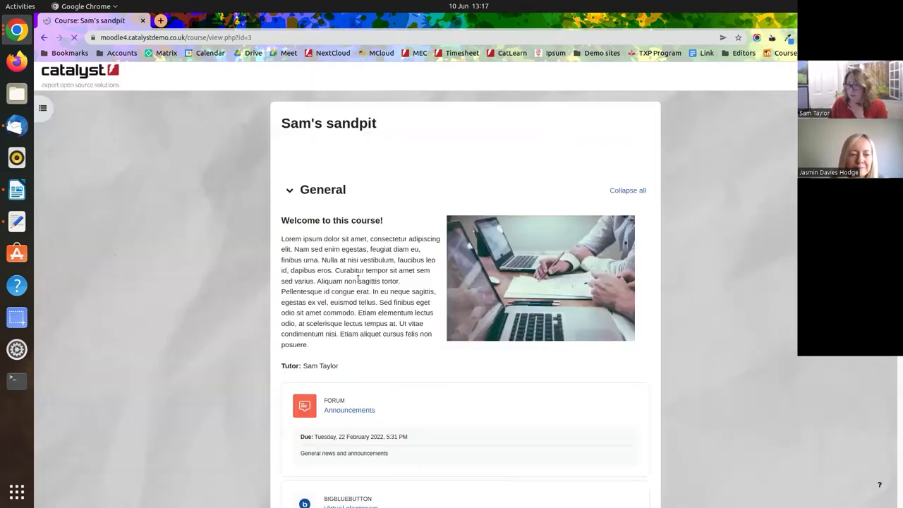
pyautogui.scroll(-10, 384, 267)
pyautogui.scroll(-2, 366, 289)
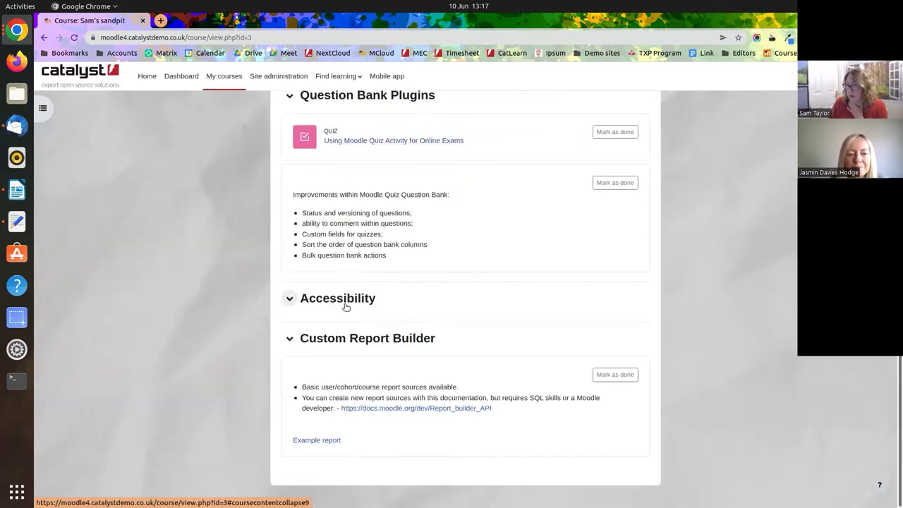
# Step: Go back to the role selection, choose the Student role again and review the course page
pyautogui.click(44, 38)
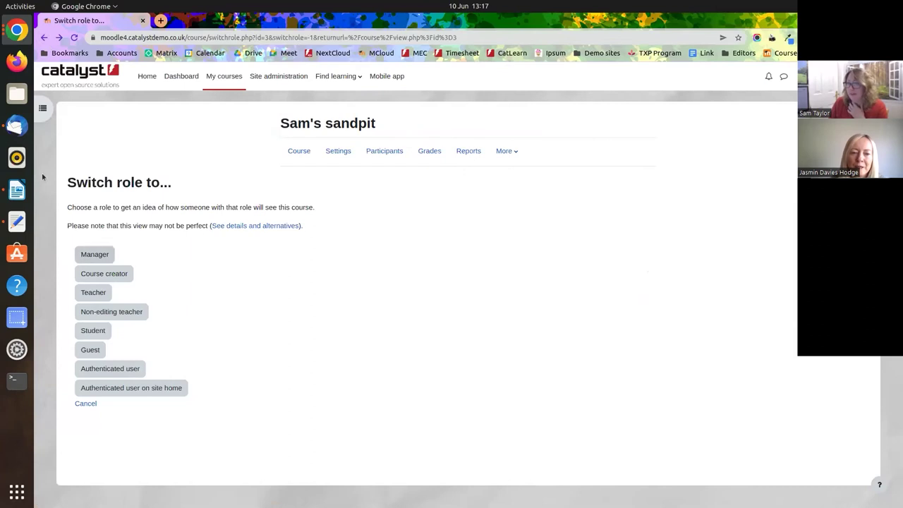
pyautogui.click(794, 76)
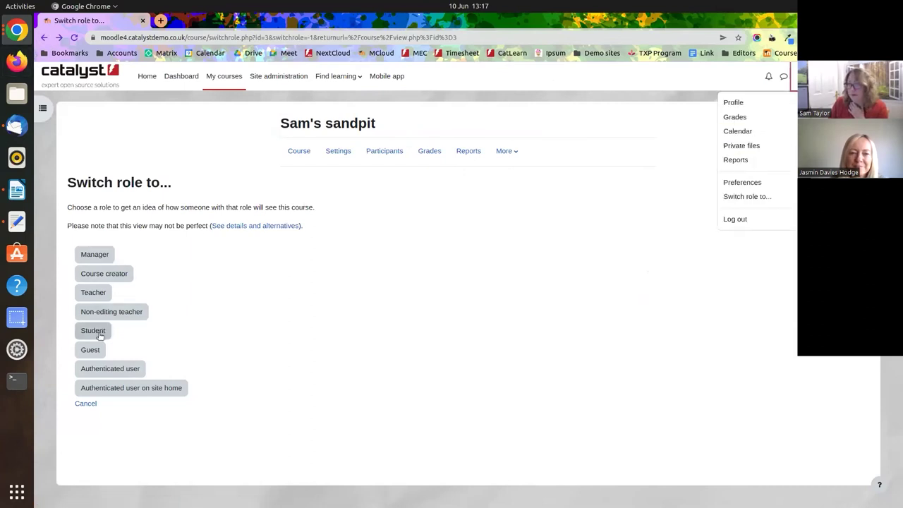
pyautogui.click(99, 335)
pyautogui.scroll(-2, 351, 291)
pyautogui.scroll(-6, 355, 294)
pyautogui.scroll(10, 711, 147)
# Step: Return to the normal role in the course and look down to the collaboration activities
pyautogui.click(871, 75)
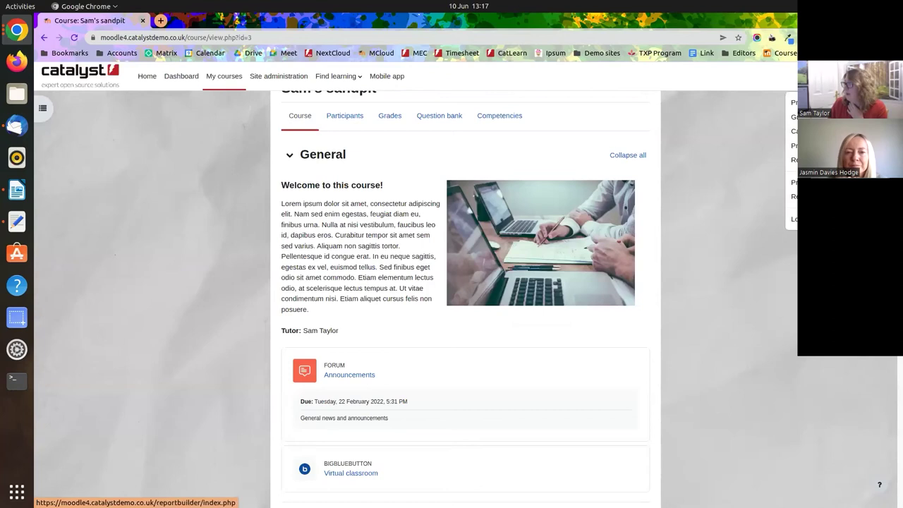
pyautogui.click(808, 196)
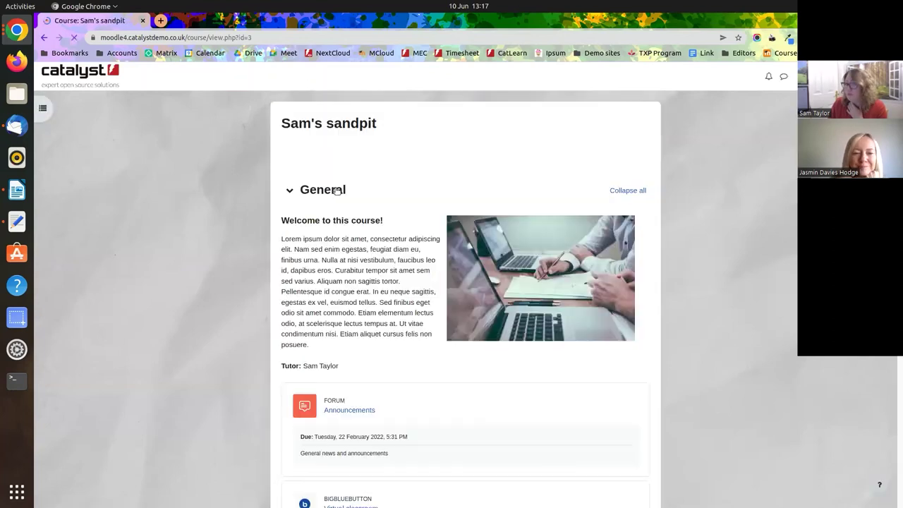
pyautogui.scroll(-8, 370, 274)
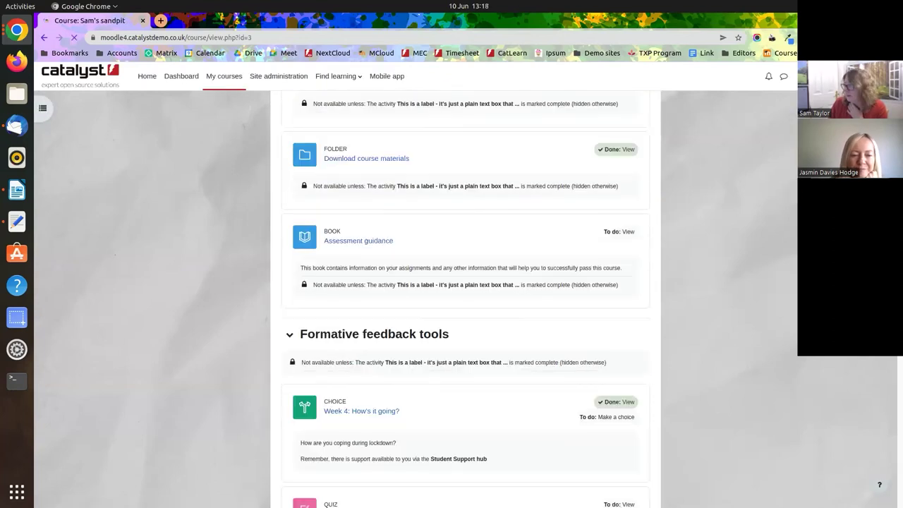
pyautogui.scroll(-10, 46, 131)
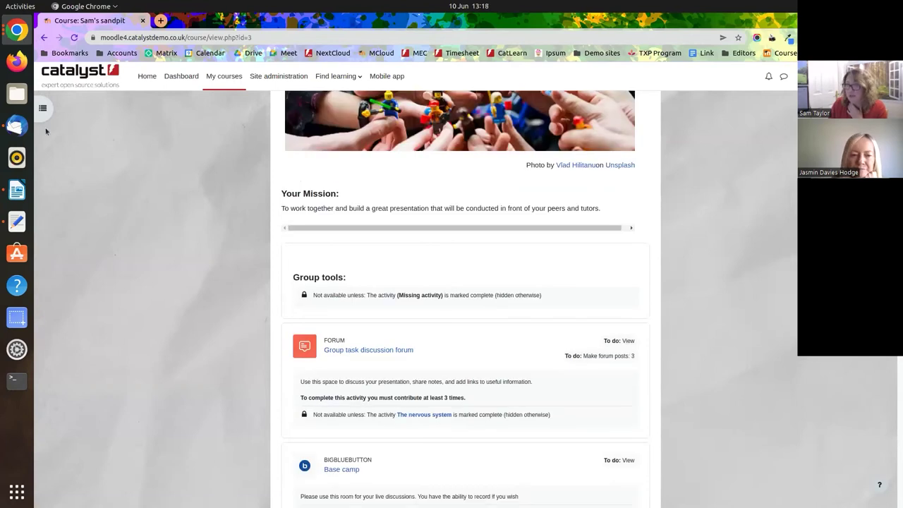
# Step: Open the settings of "Assignment 1: Simple grading and feedback" from the course index and highlight its description text
pyautogui.click(43, 108)
pyautogui.click(86, 338)
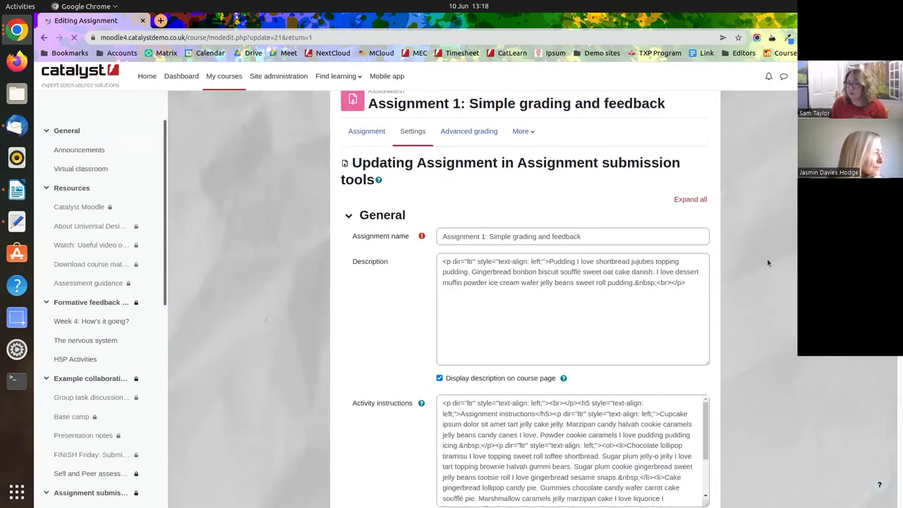
pyautogui.scroll(-1, 579, 330)
pyautogui.scroll(-1, 529, 328)
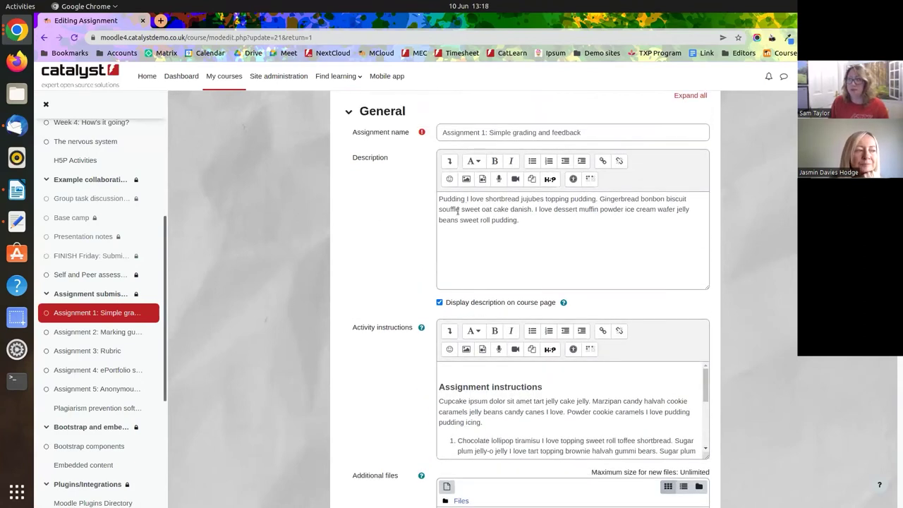
pyautogui.tripleClick(531, 261)
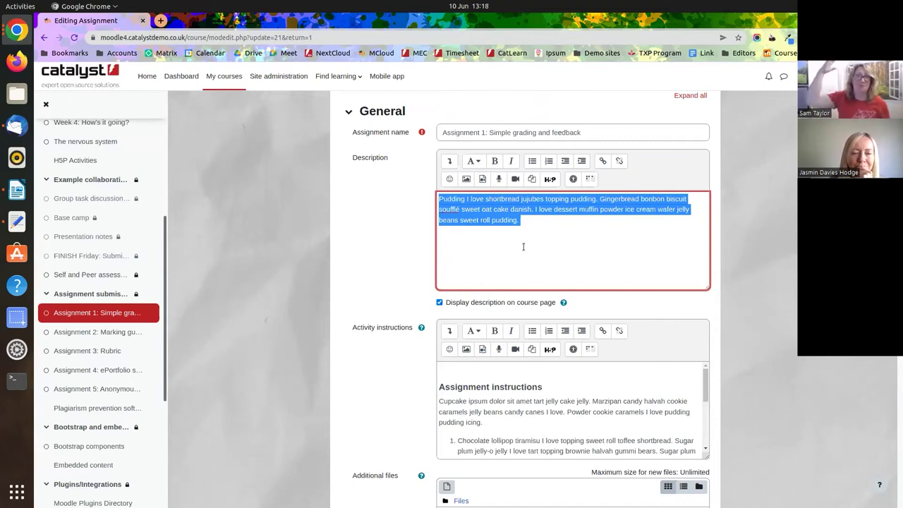
pyautogui.moveTo(536, 221); pyautogui.dragTo(437, 197)
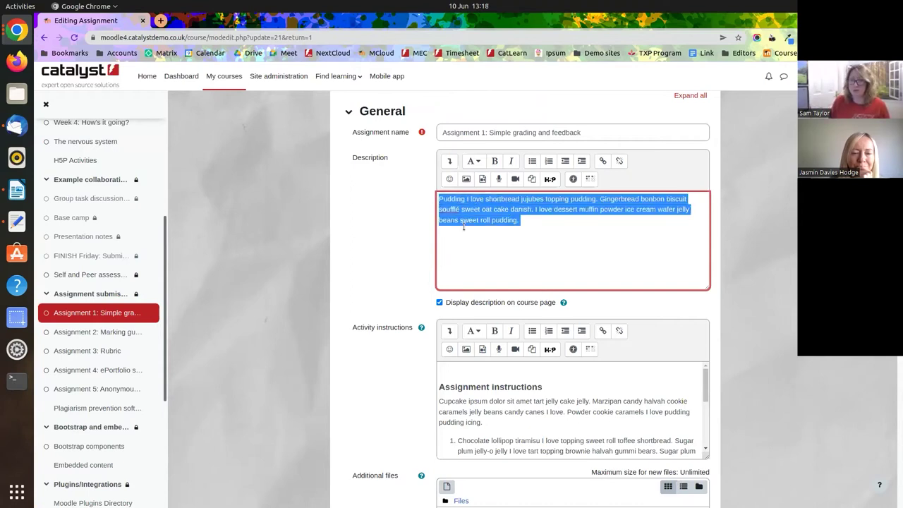
# Step: Look through the activity instructions, availability and submission types of Assignment 1, and save and display the assignment
pyautogui.scroll(-3, 486, 351)
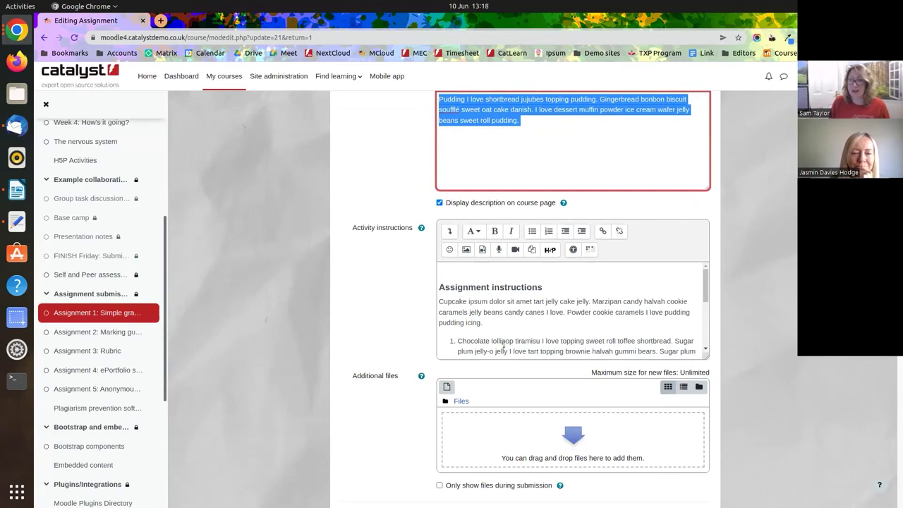
pyautogui.scroll(-2, 712, 367)
pyautogui.scroll(-10, 710, 389)
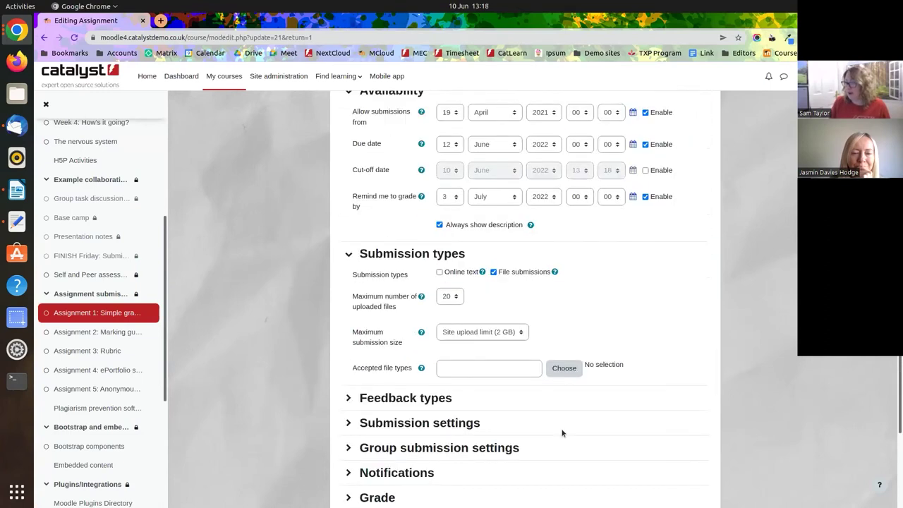
pyautogui.click(557, 439)
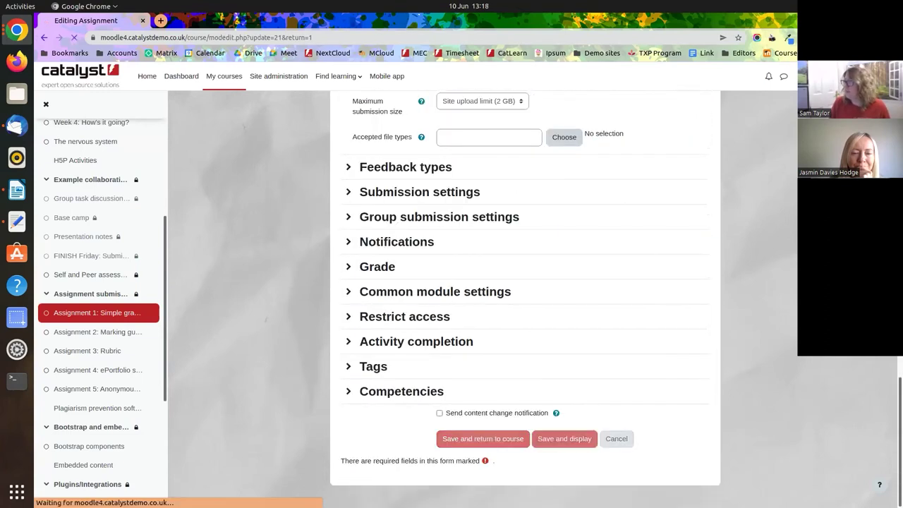
# Step: Switch role to Student while viewing Assignment 1
pyautogui.click(790, 76)
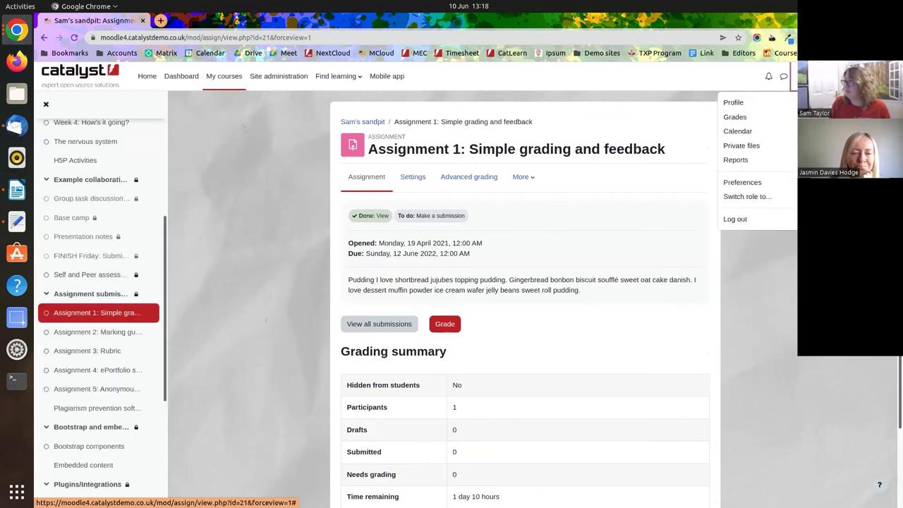
pyautogui.click(748, 196)
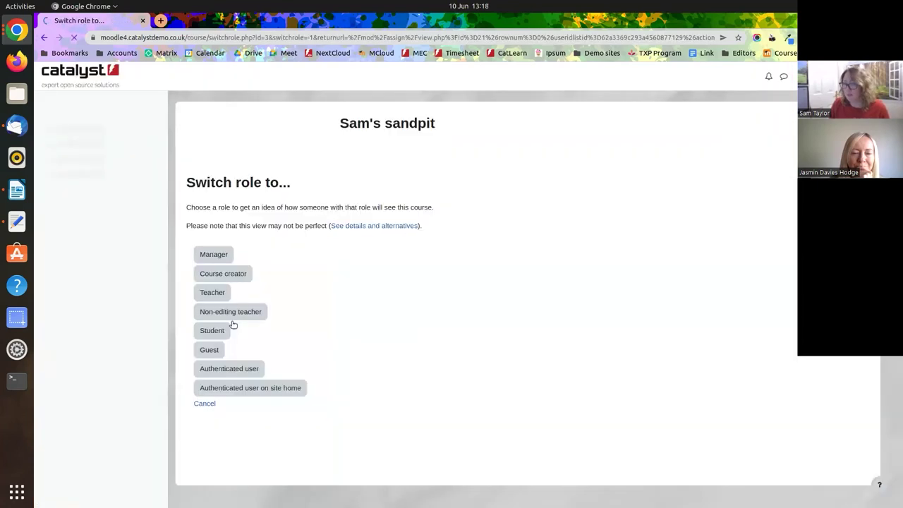
pyautogui.click(220, 330)
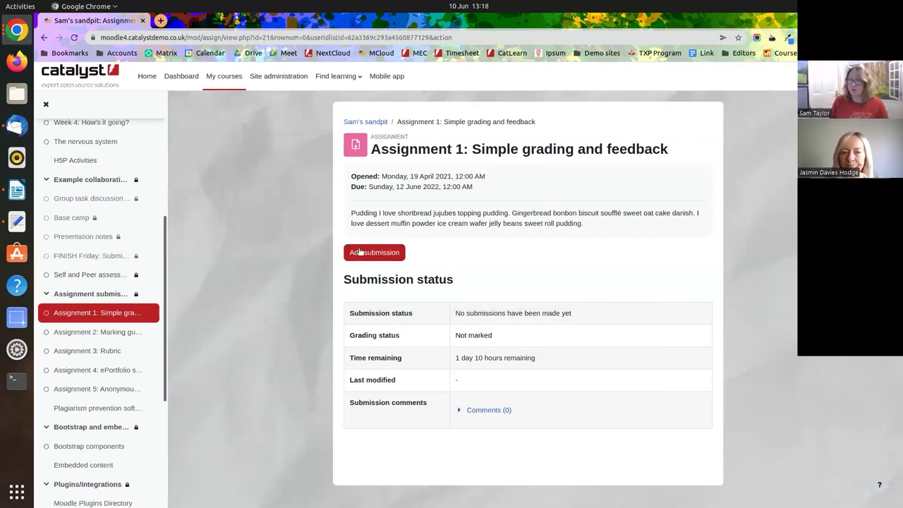
# Step: Start adding a submission as a student, highlight the assignment instructions and review the file submission area
pyautogui.click(379, 258)
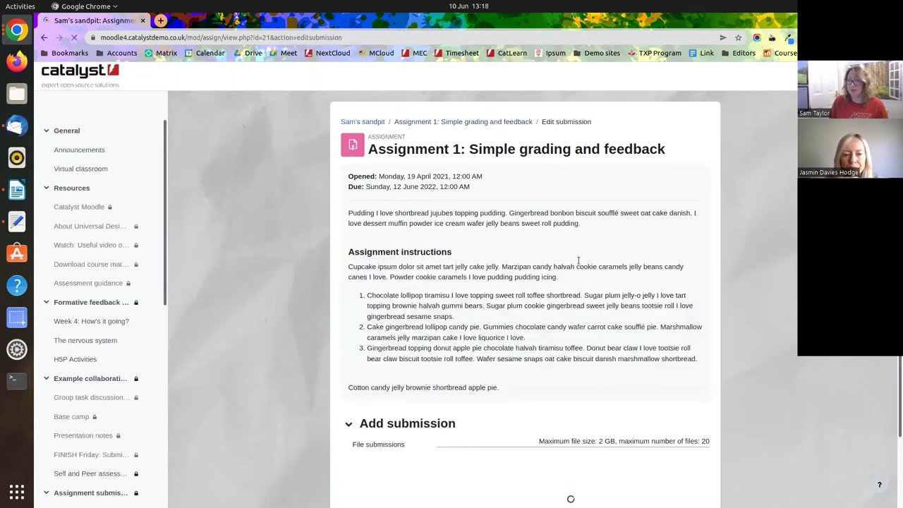
pyautogui.scroll(-1, 373, 223)
pyautogui.moveTo(353, 201); pyautogui.dragTo(558, 342)
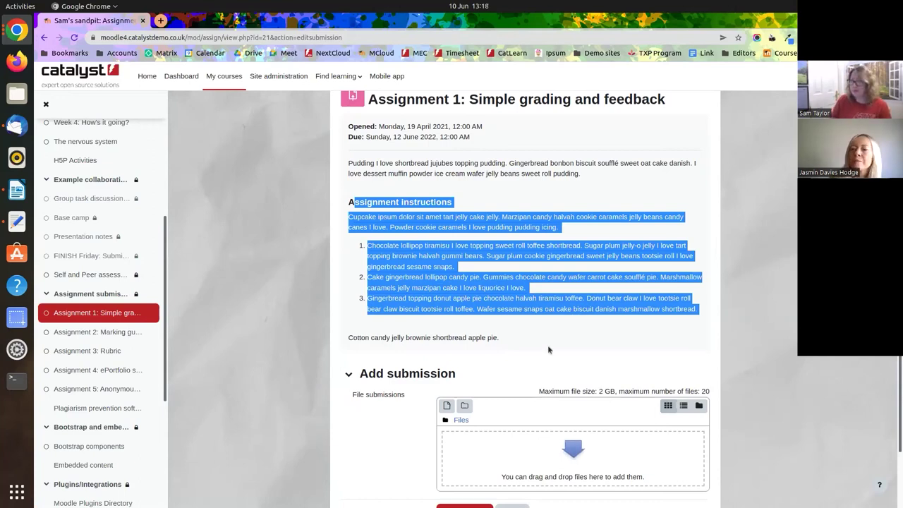
pyautogui.scroll(-1, 557, 339)
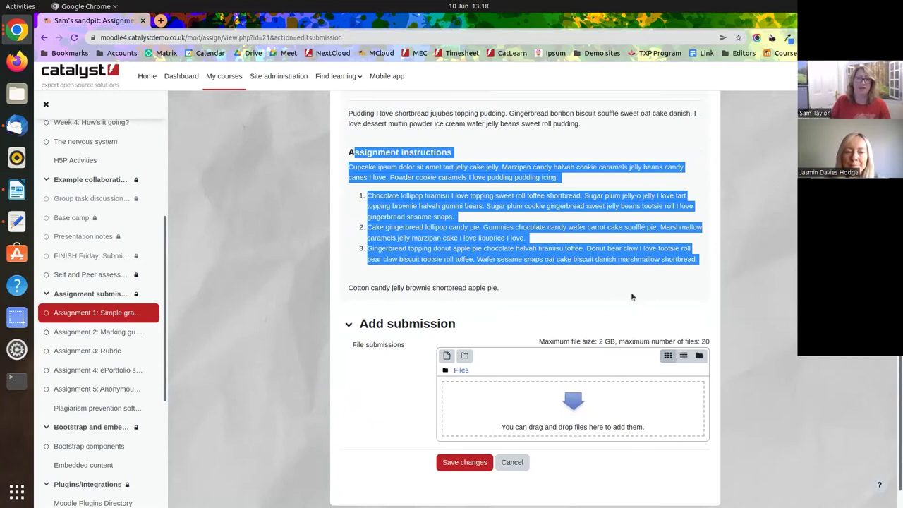
pyautogui.scroll(-1, 618, 284)
pyautogui.scroll(2, 469, 255)
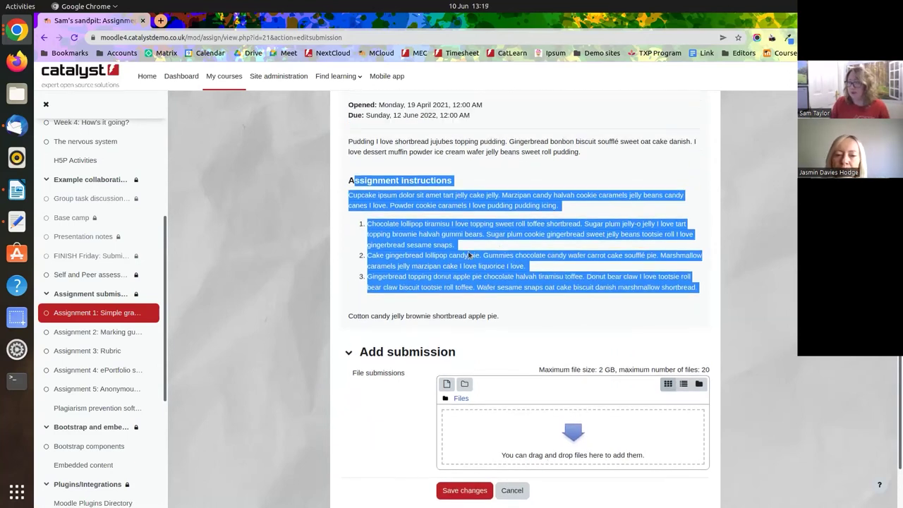
pyautogui.click(672, 327)
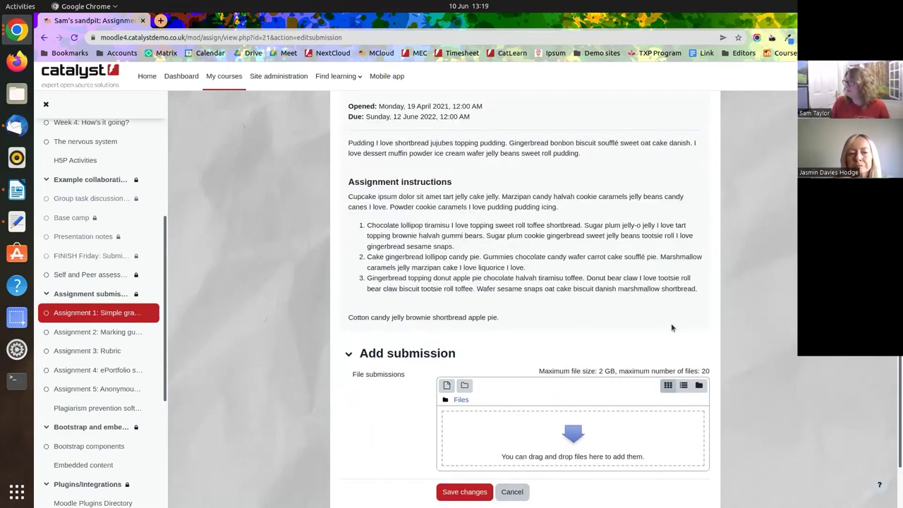
# Step: Return to the normal role and reopen the settings of Assignment 1
pyautogui.click(875, 75)
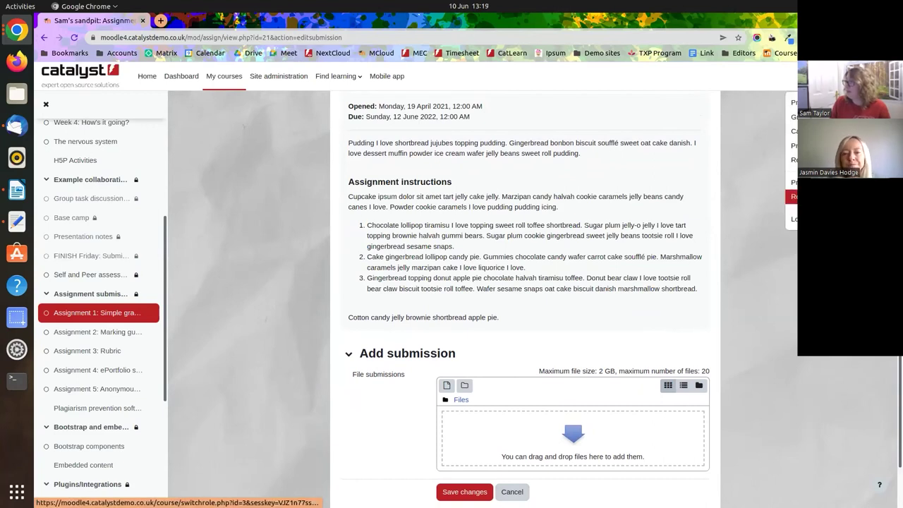
pyautogui.click(793, 196)
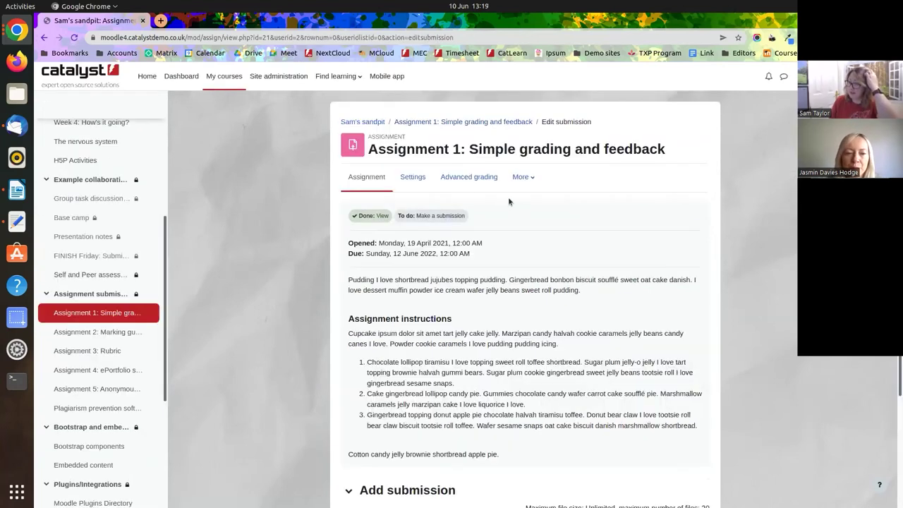
pyautogui.click(413, 178)
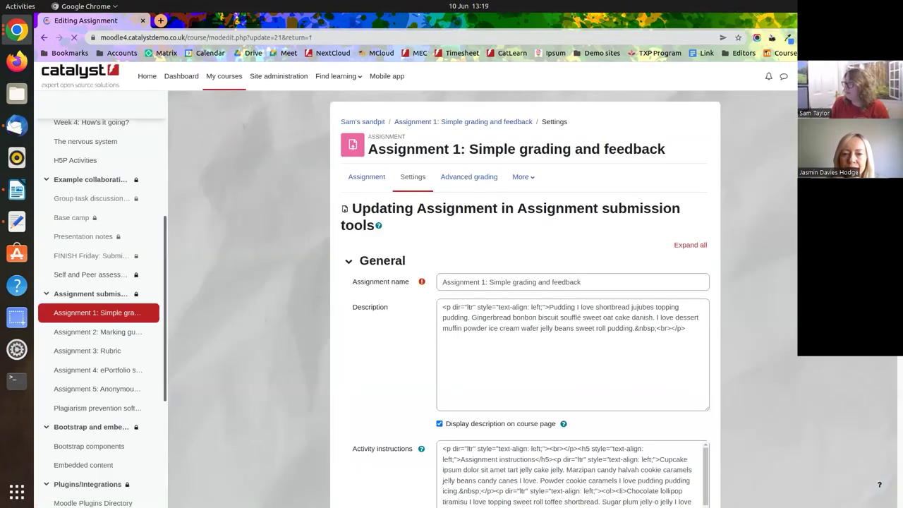
# Step: Enable "Send content change notification" at the end of the assignment settings, and leave for the course page without saving
pyautogui.scroll(-20, 852, 365)
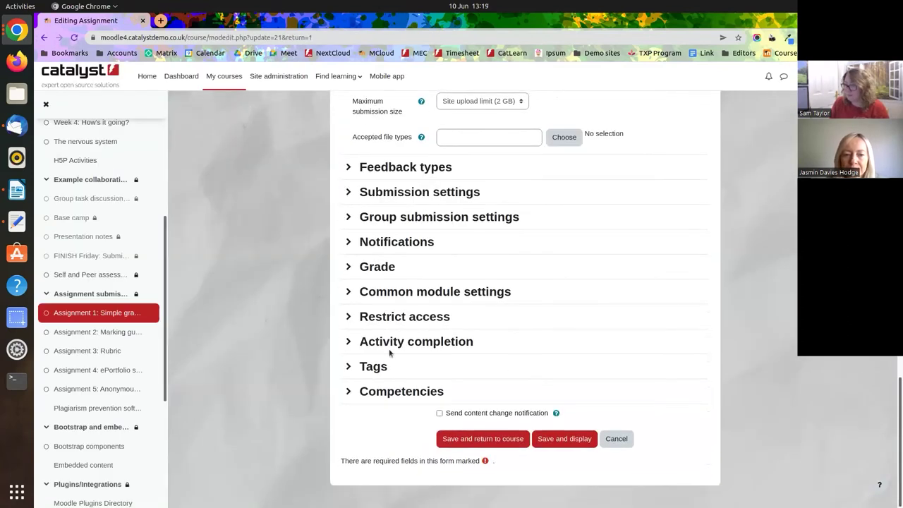
pyautogui.click(438, 413)
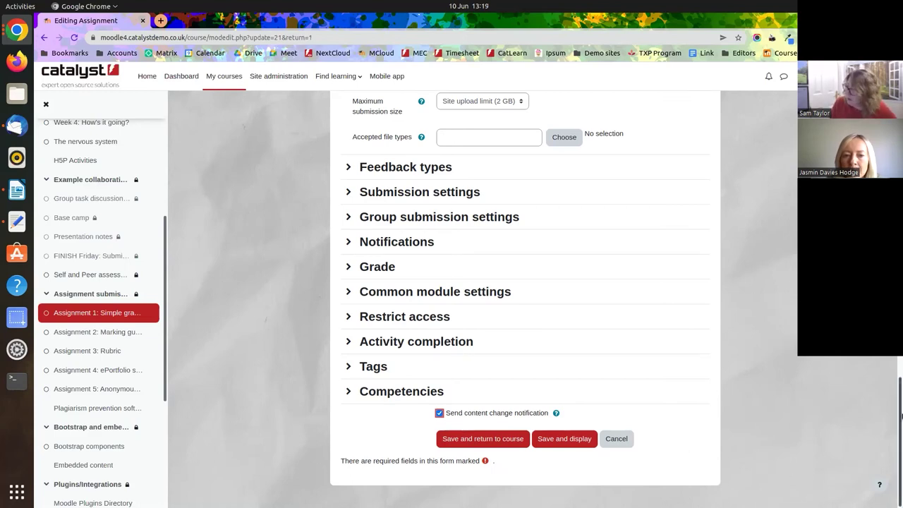
pyautogui.moveTo(899, 416); pyautogui.dragTo(900, 134)
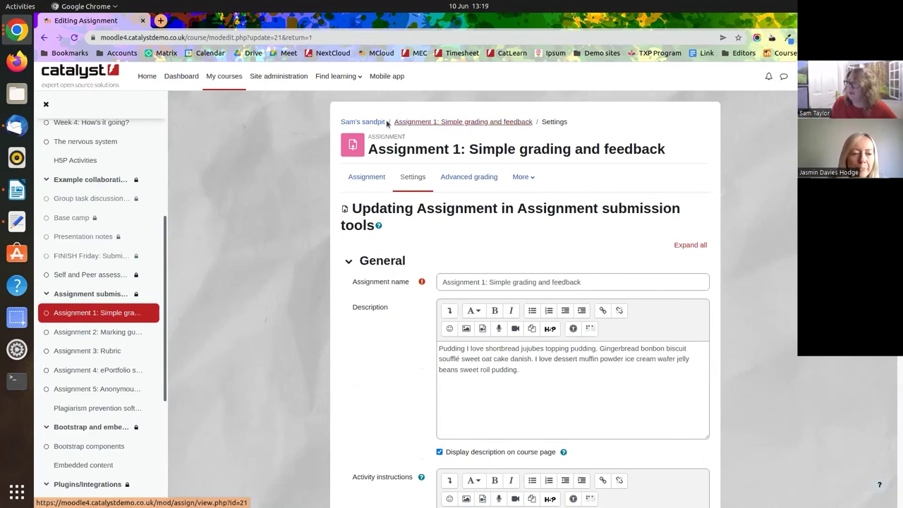
pyautogui.click(362, 122)
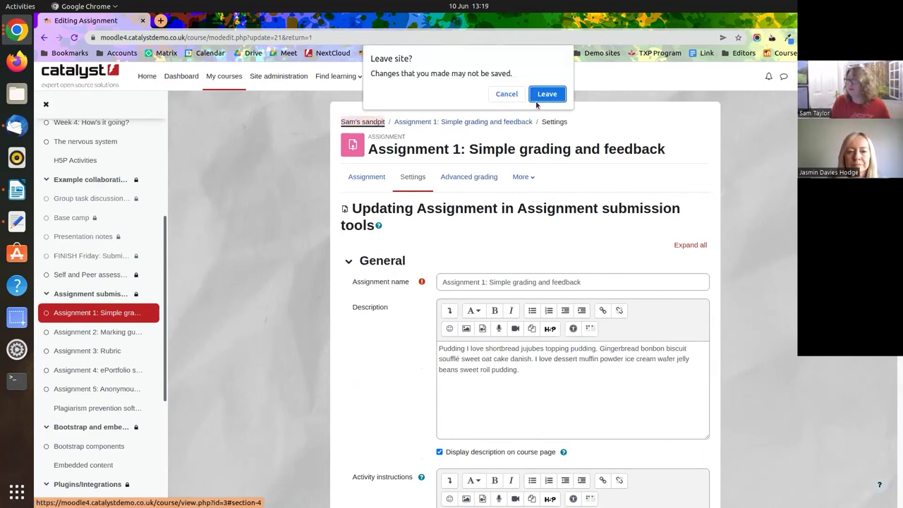
pyautogui.click(542, 94)
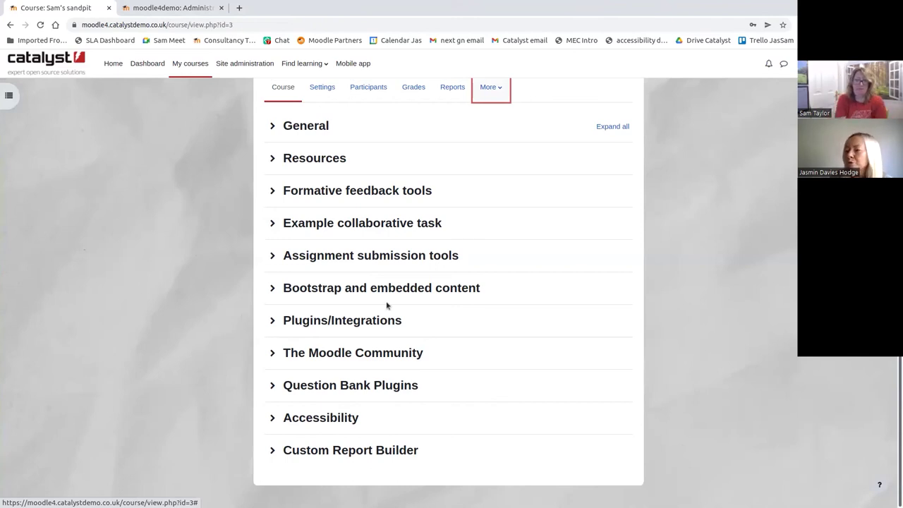
# Step: Expand the Question Bank Plugins section and open the quiz "Using Moodle Quiz Activity for Online Exams"
pyautogui.click(274, 387)
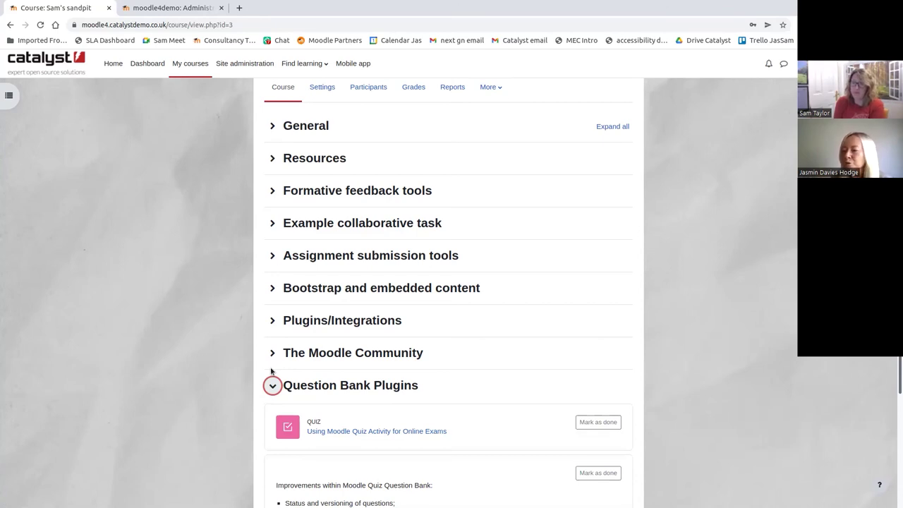
pyautogui.scroll(-2, 496, 443)
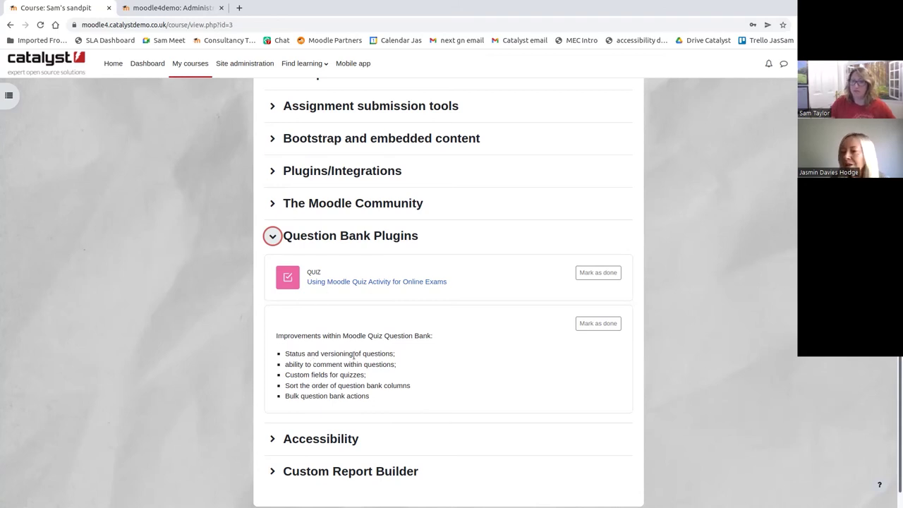
pyautogui.click(350, 283)
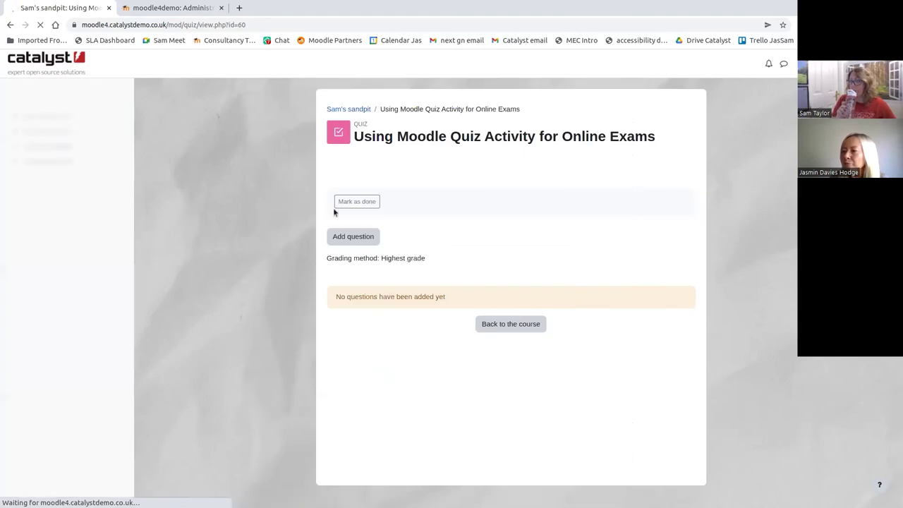
# Step: Open the quiz's question bank and examine the question list with its status, version, comments and usage columns
pyautogui.click(506, 163)
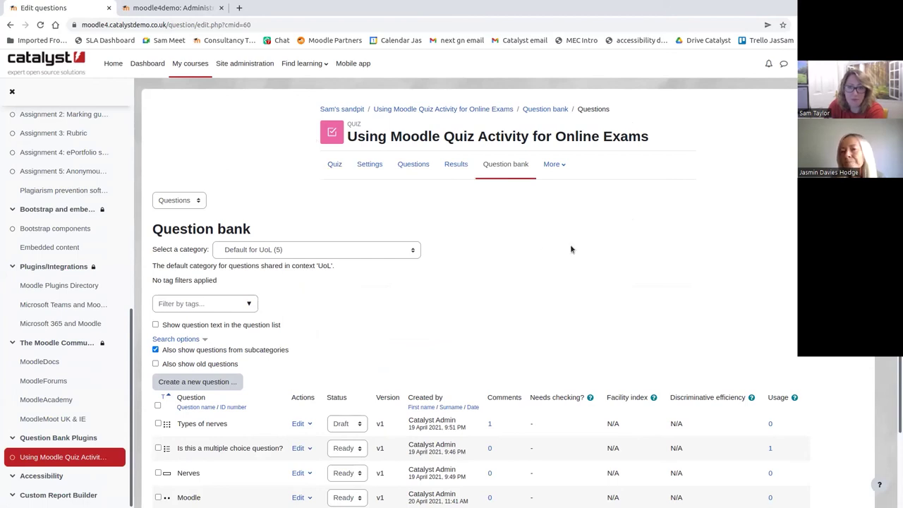
pyautogui.scroll(-1, 572, 263)
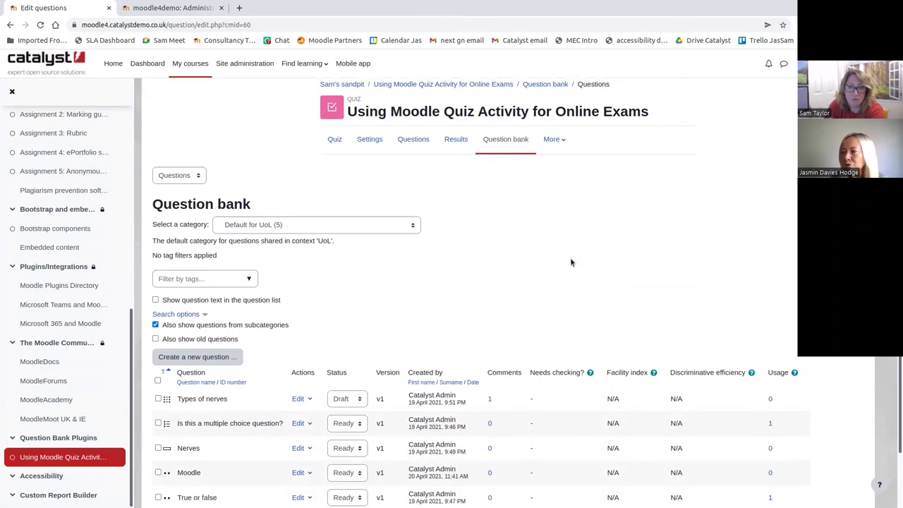
pyautogui.scroll(-1, 571, 263)
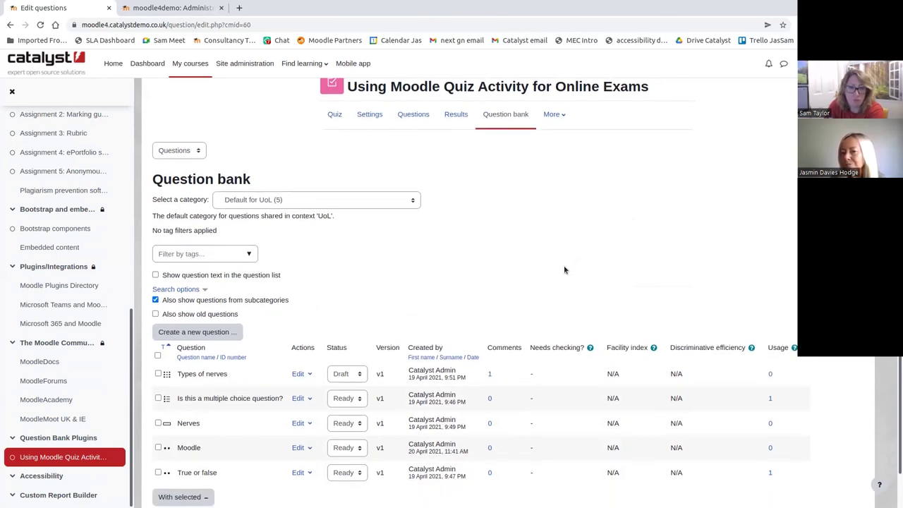
pyautogui.scroll(-2, 565, 270)
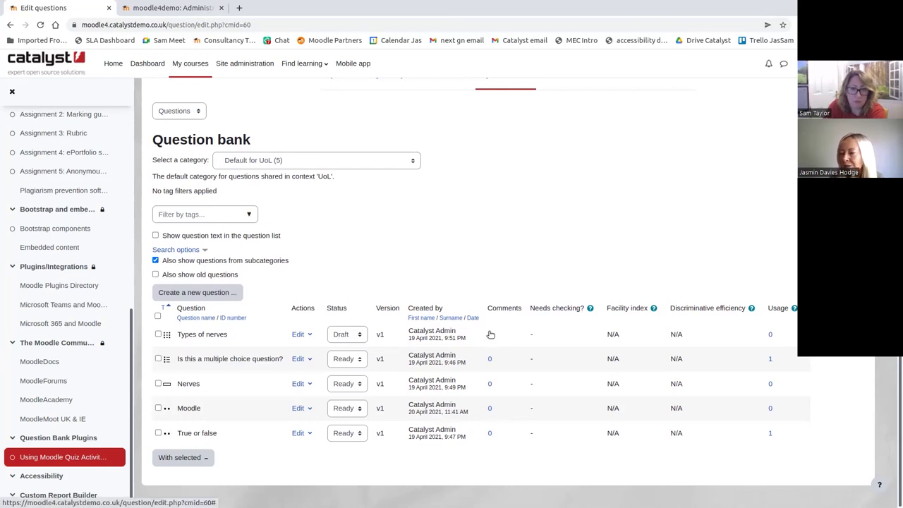
# Step: Open the comments on the "Types of nerves" question, highlight the existing comment and close the comments without adding one
pyautogui.click(490, 334)
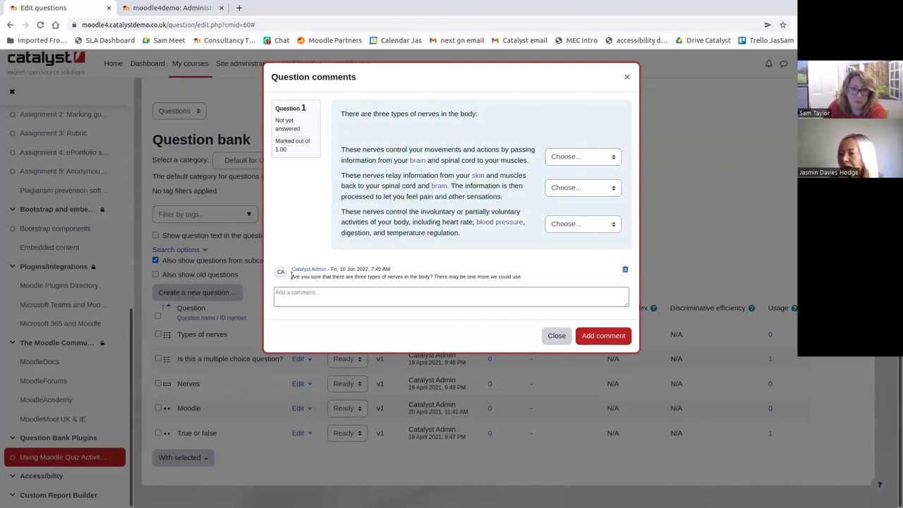
pyautogui.moveTo(291, 275); pyautogui.dragTo(452, 284)
pyautogui.click(452, 297)
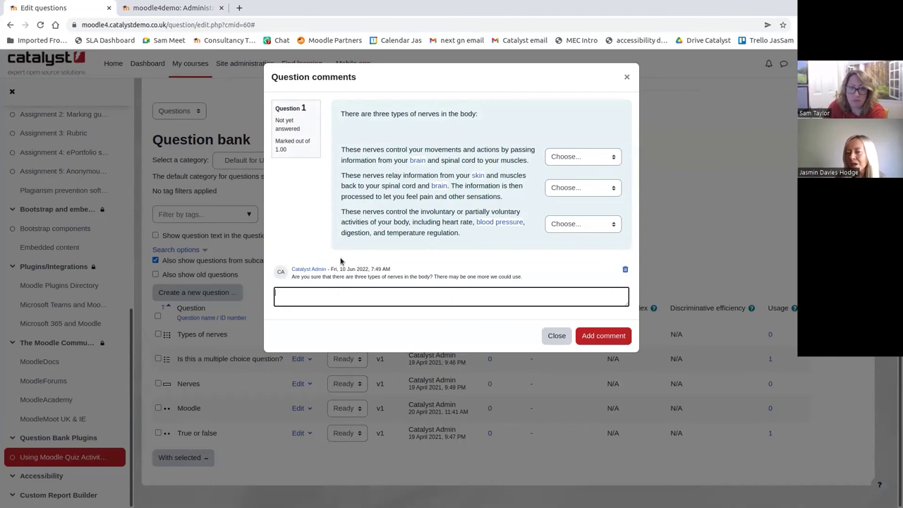
pyautogui.click(558, 337)
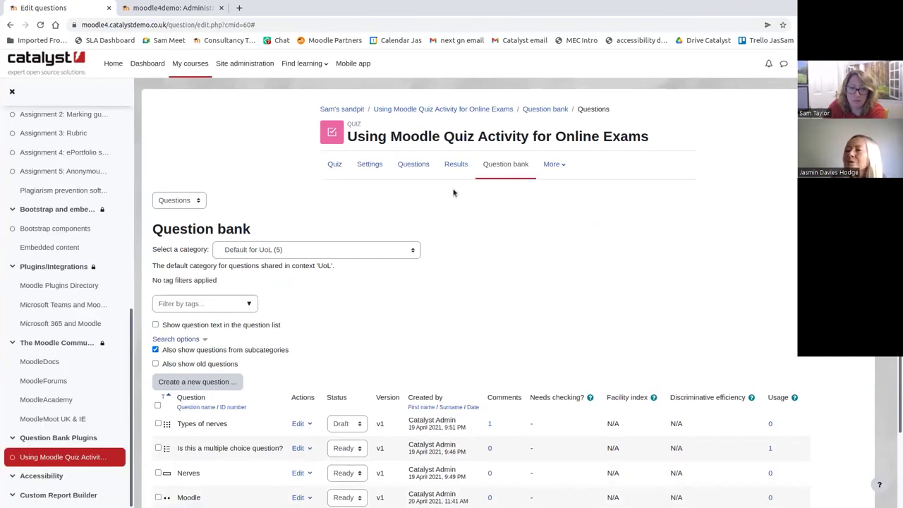
# Step: Go back to the course page, and open the custom reports list in the site administration browser tab
pyautogui.click(343, 110)
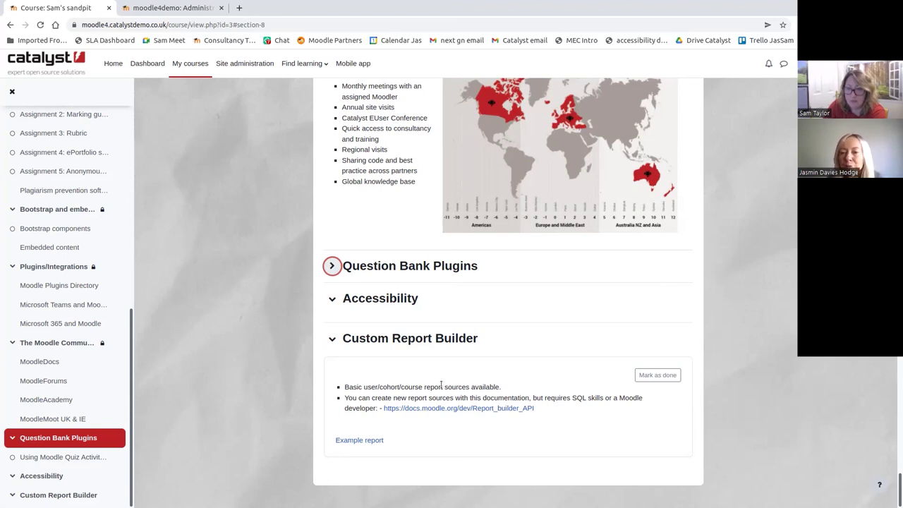
pyautogui.click(193, 9)
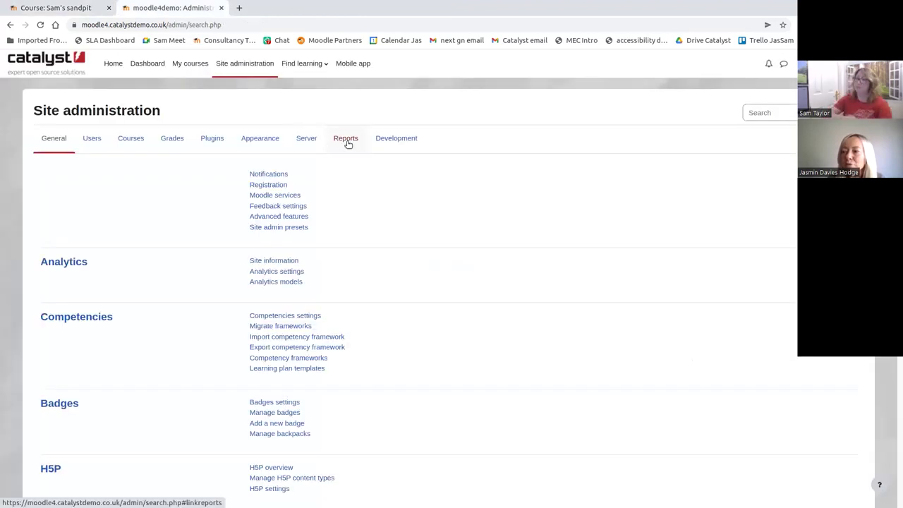
pyautogui.click(346, 138)
pyautogui.click(276, 377)
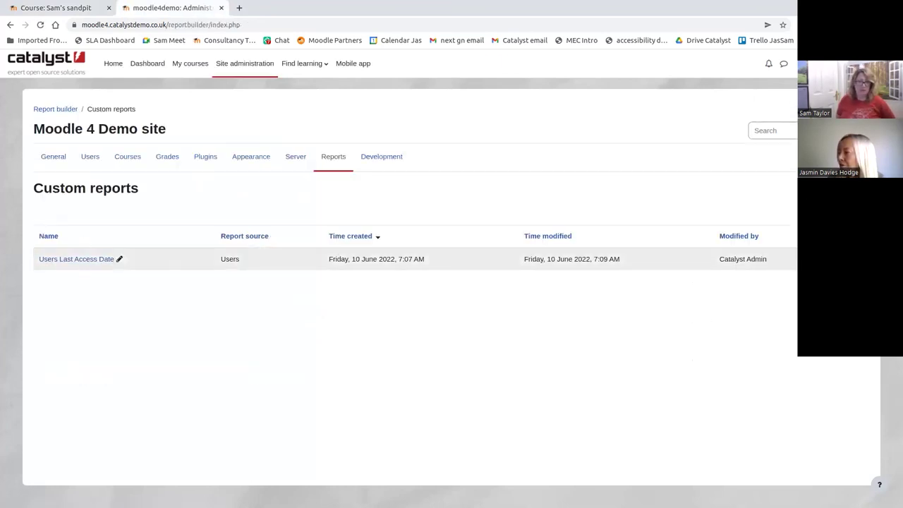
pyautogui.click(789, 258)
pyautogui.click(659, 186)
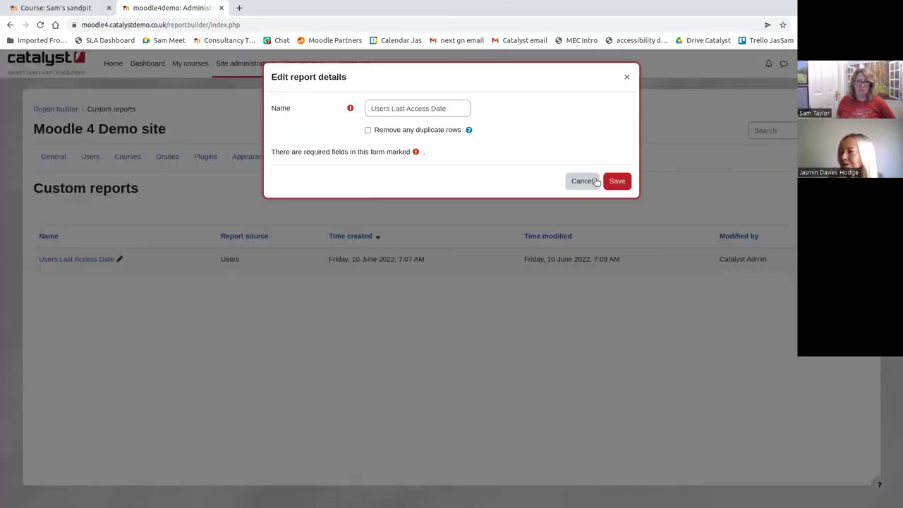
pyautogui.click(589, 181)
# Step: Open the content of the "Users Last Access Date" report in the report editor and preview it
pyautogui.click(789, 259)
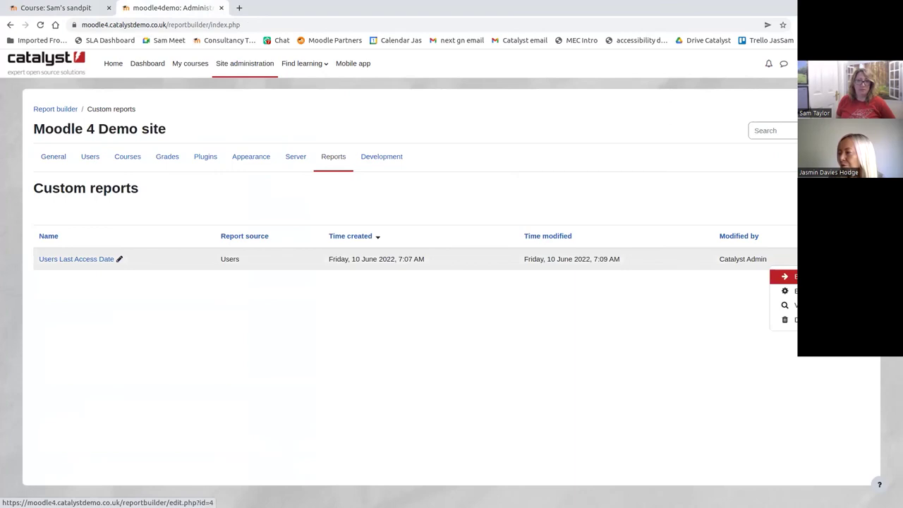
pyautogui.click(784, 276)
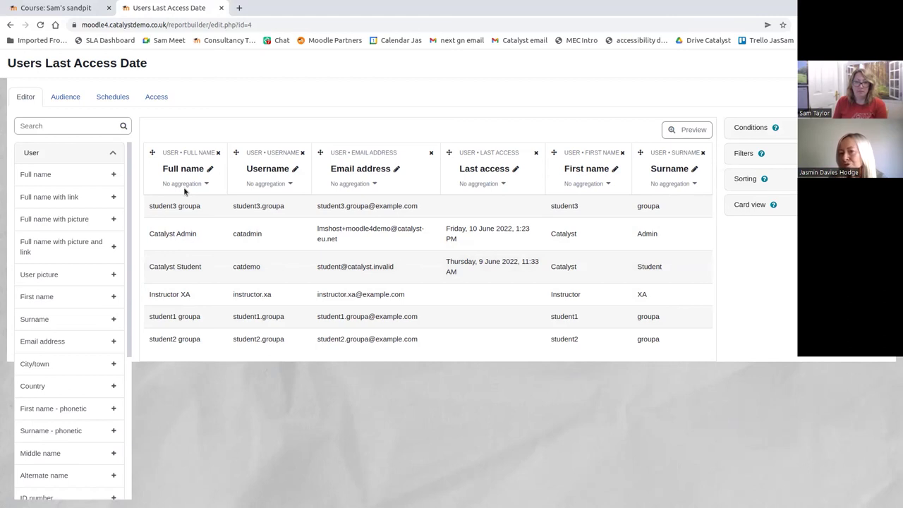
pyautogui.click(694, 130)
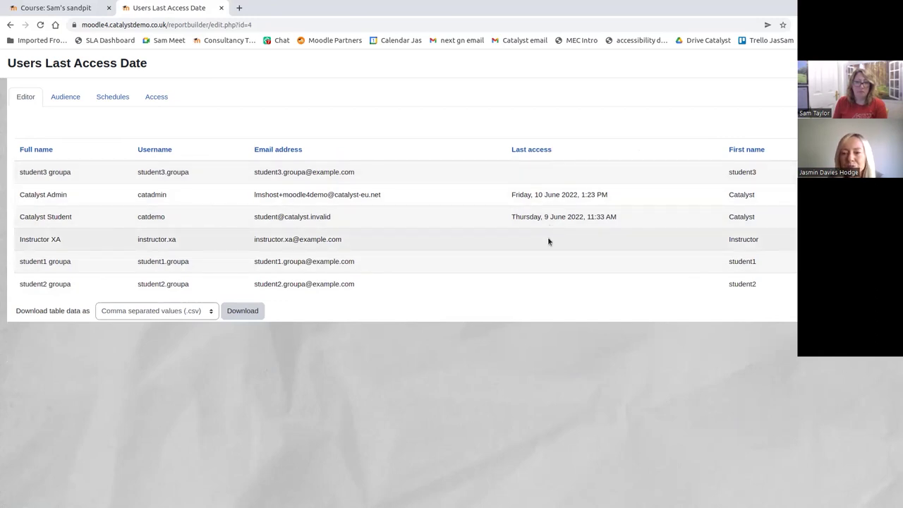
# Step: Leave the report preview for the custom reports list and switch back to the course page
pyautogui.hotkey('alt', 'Left')
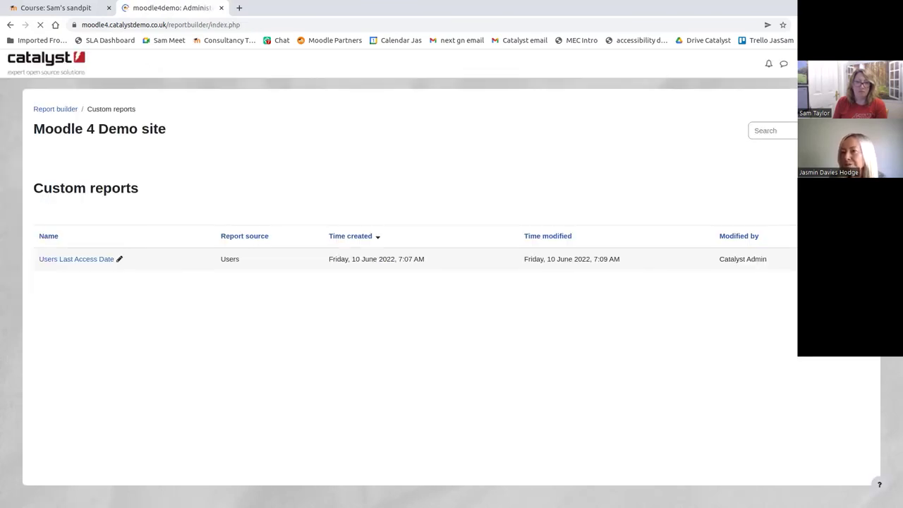
pyautogui.click(65, 12)
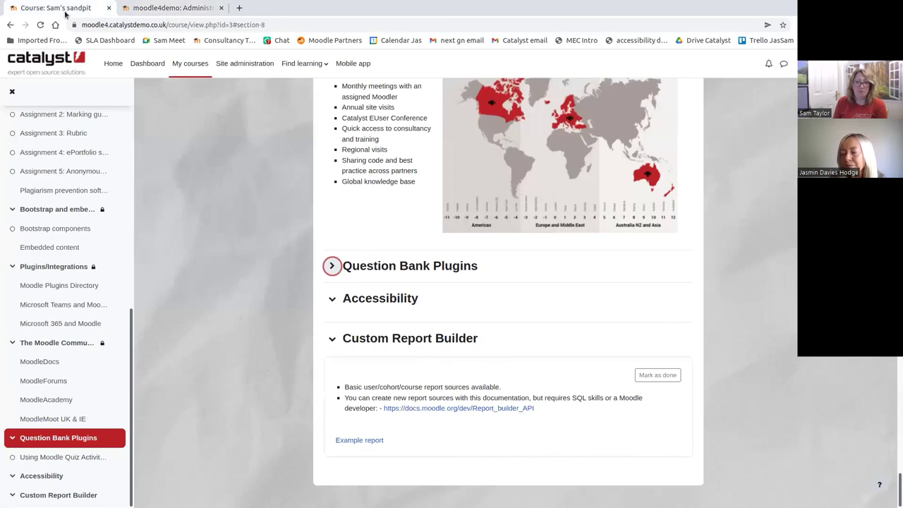